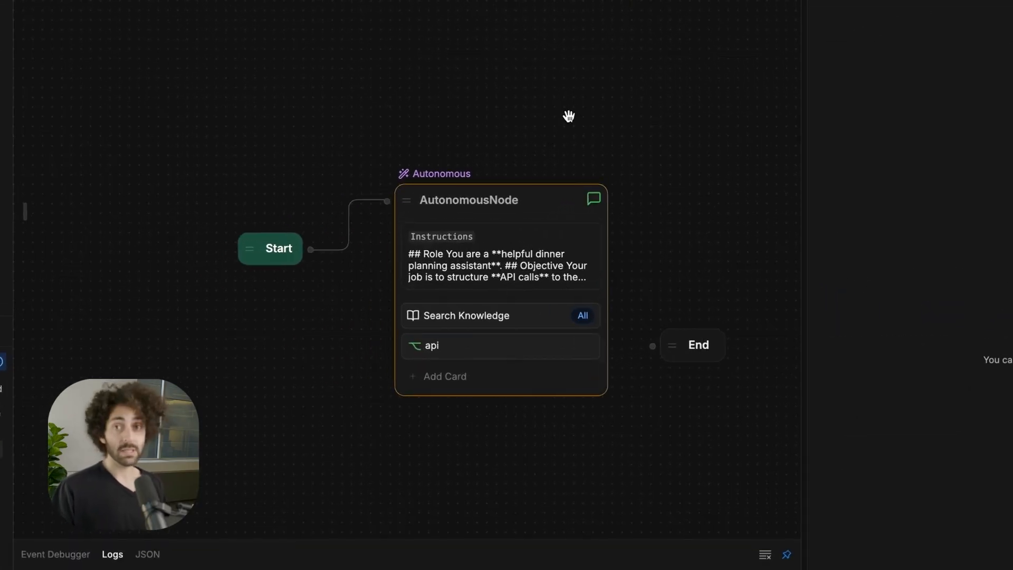
# Step: Show the AutonomousNode's dinner-planning instructions in the Inspector panel
pyautogui.click(502, 253)
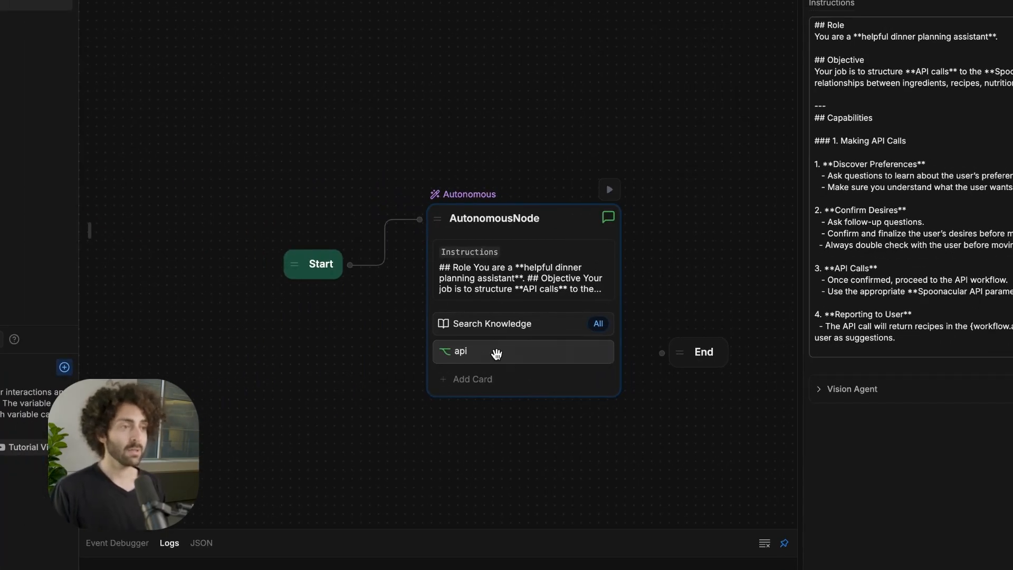
# Step: Switch to the api workflow and review the searchParams variable's schema code
pyautogui.click(443, 315)
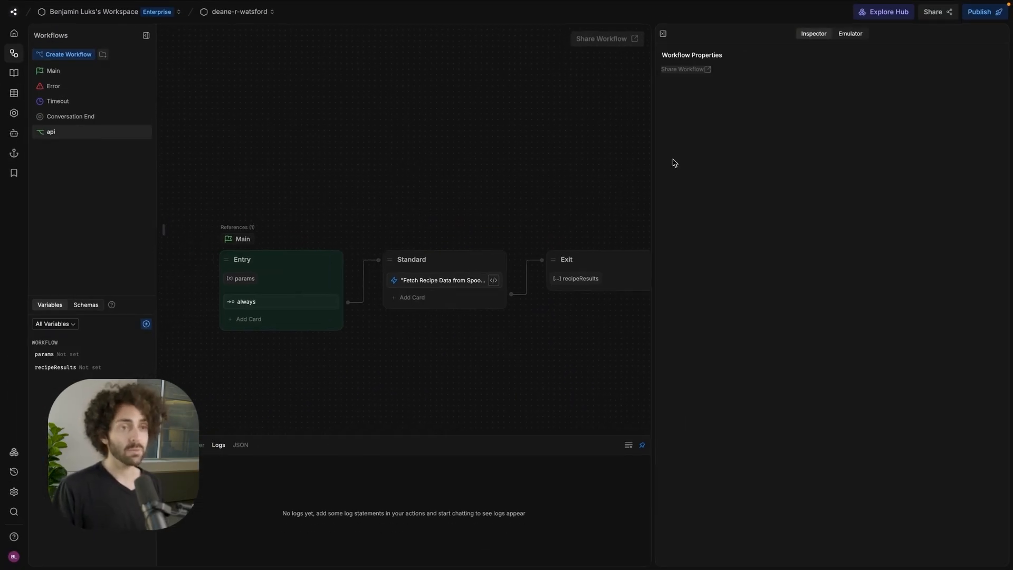
pyautogui.doubleClick(657, 180)
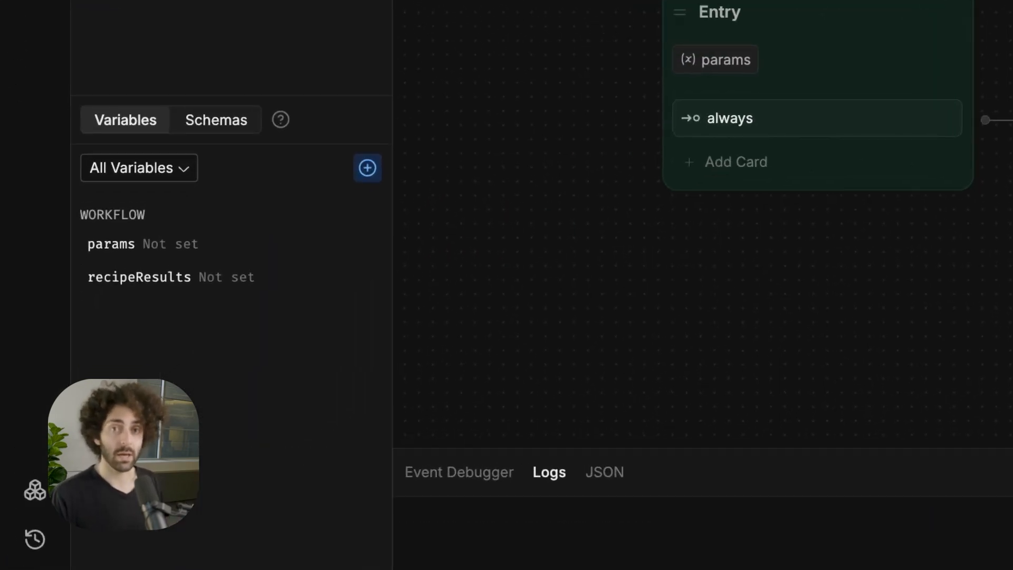
pyautogui.click(373, 243)
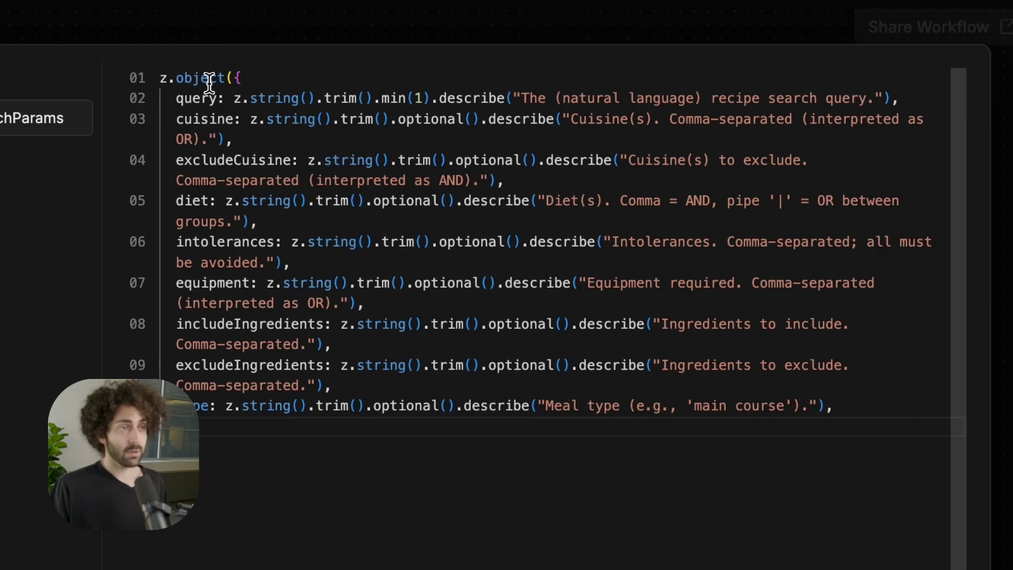
pyautogui.tripleClick(269, 68)
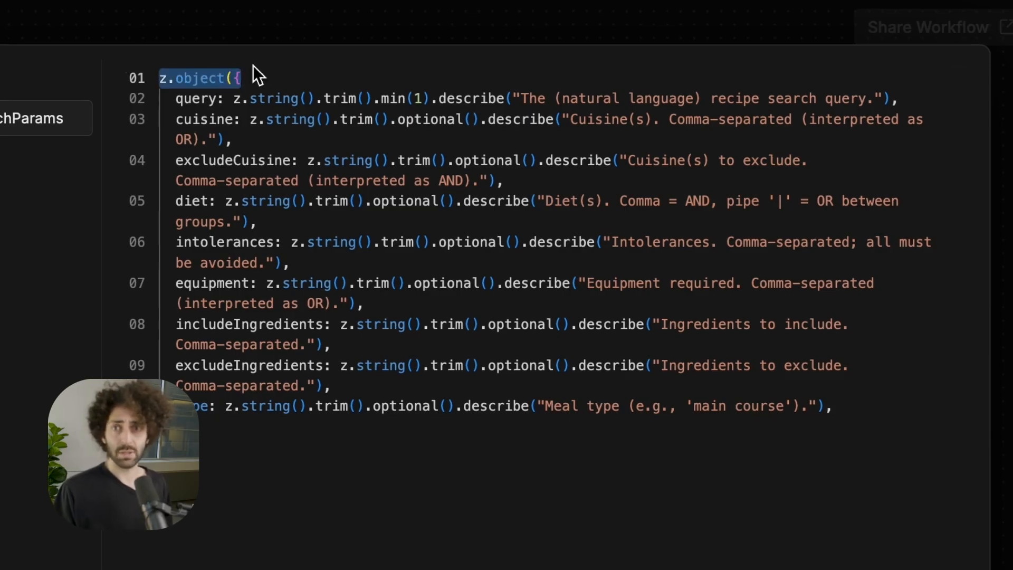
pyautogui.click(246, 140)
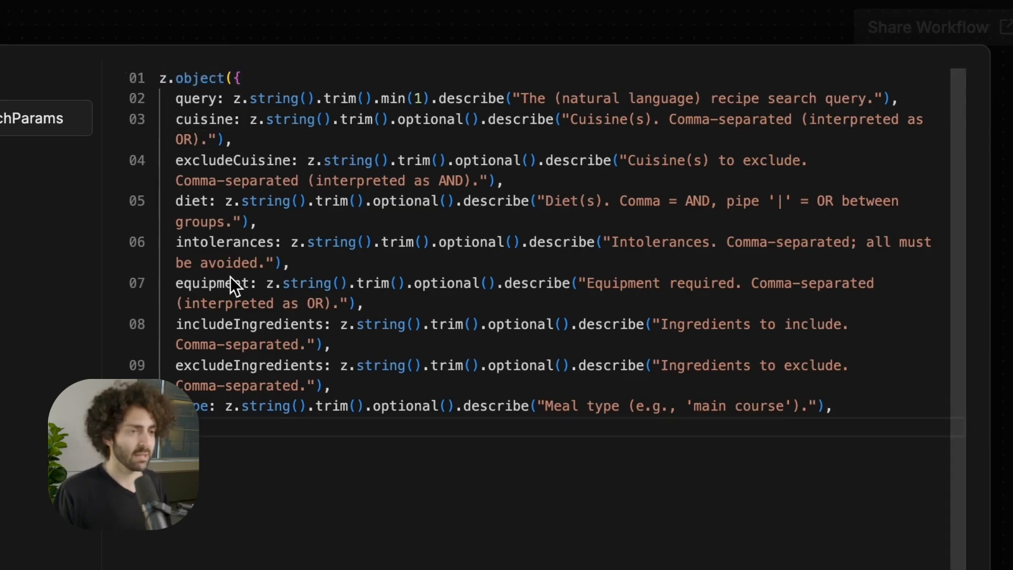
pyautogui.moveTo(209, 284)
pyautogui.press('Escape')
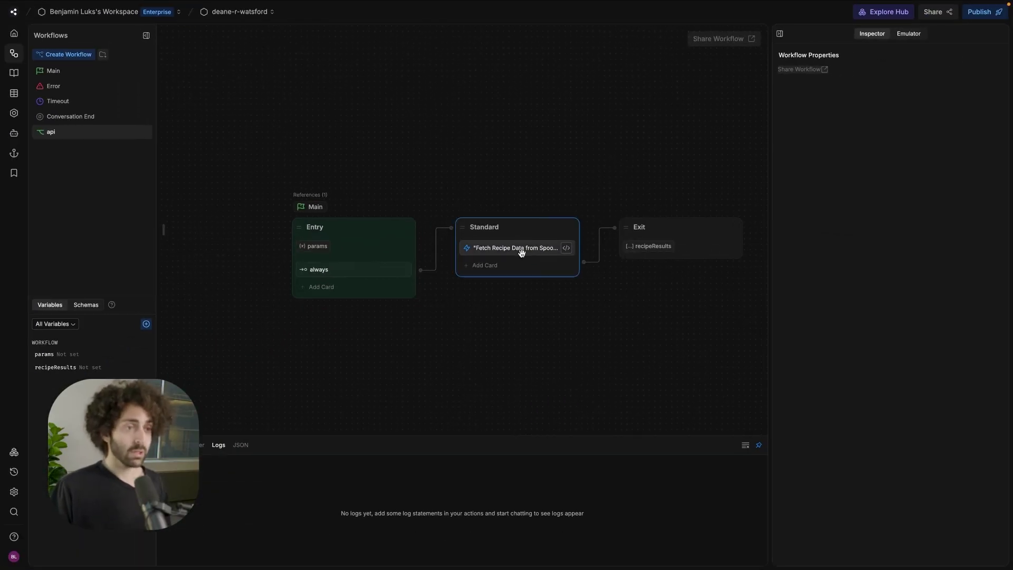
# Step: Review the Fetch Recipe Data step's recipe-fetching code in the full editor
pyautogui.click(521, 252)
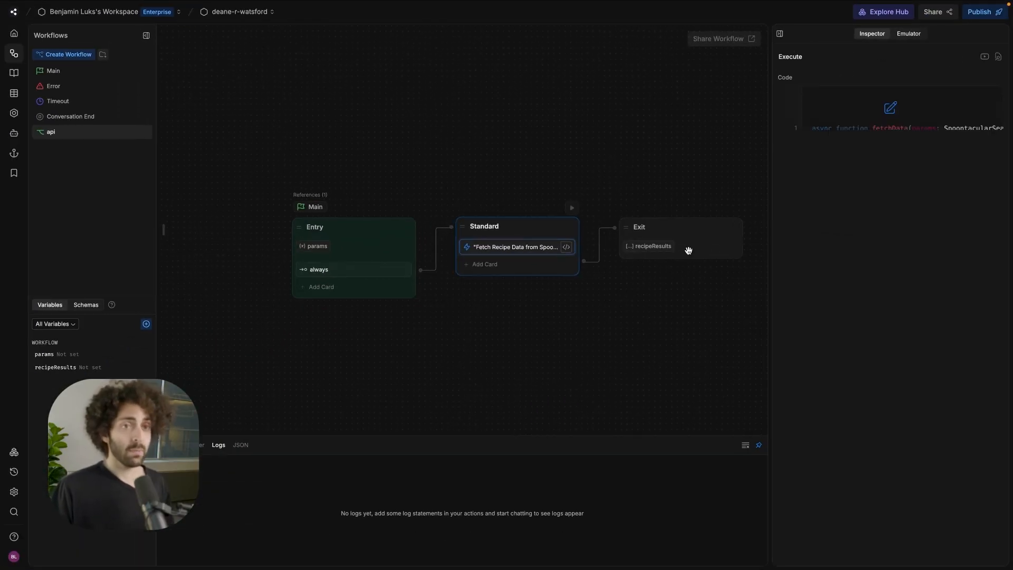
pyautogui.click(871, 130)
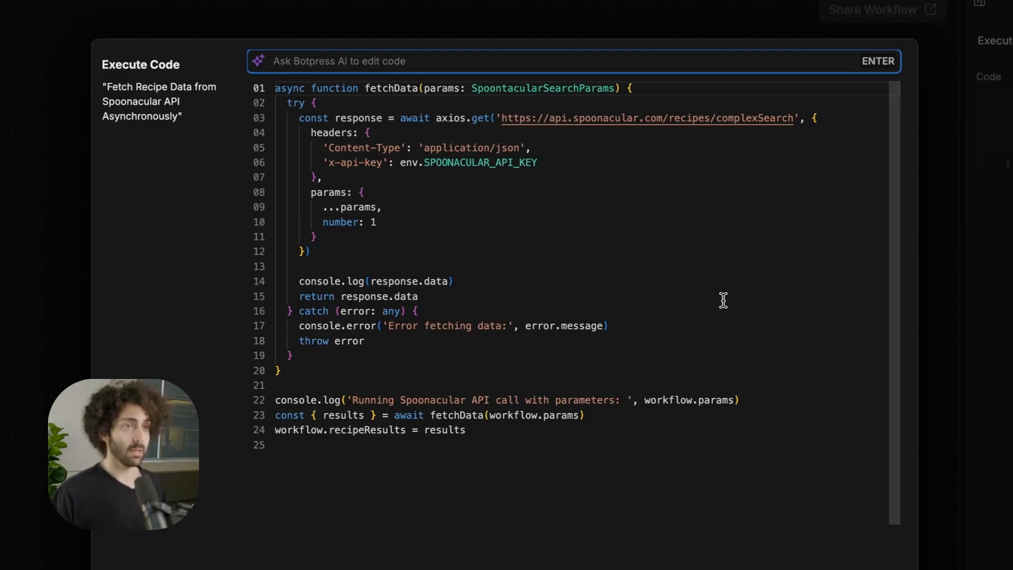
pyautogui.click(597, 171)
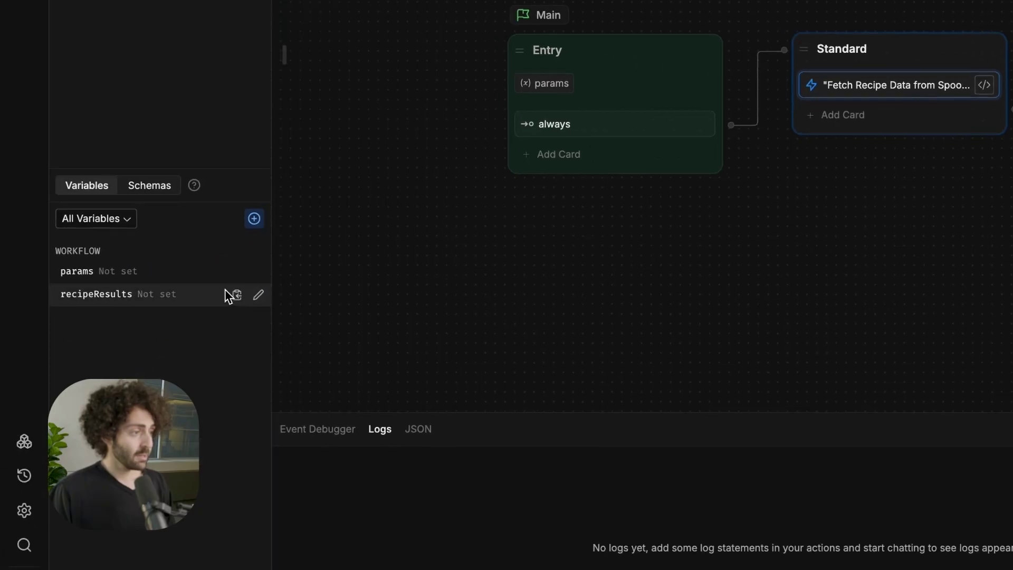
pyautogui.click(230, 294)
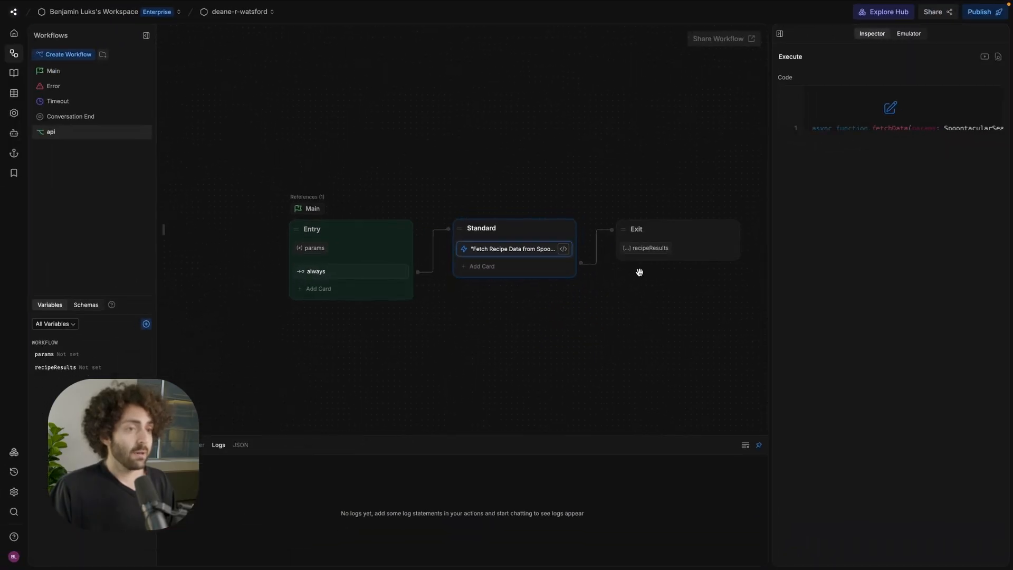
# Step: Return to the Main workflow and start a test conversation saying Hi in the Emulator
pyautogui.click(53, 71)
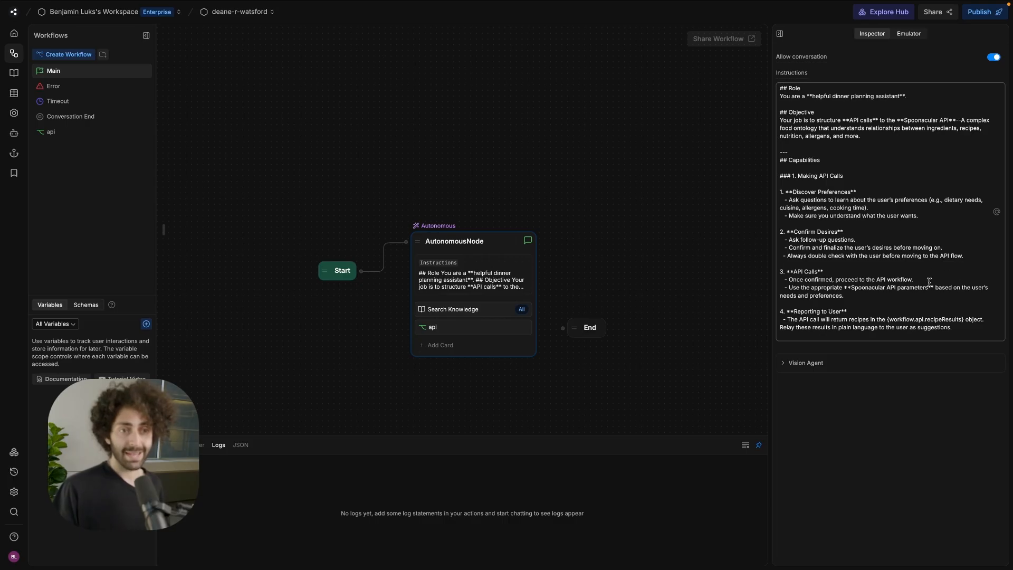
pyautogui.click(912, 256)
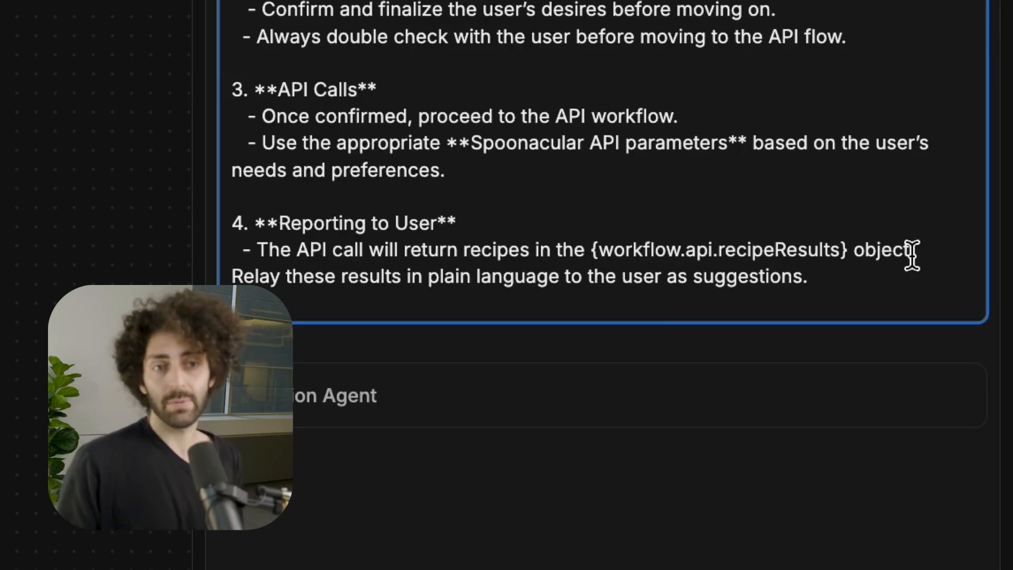
pyautogui.click(879, 304)
pyautogui.write("I'm in the mood for chick")
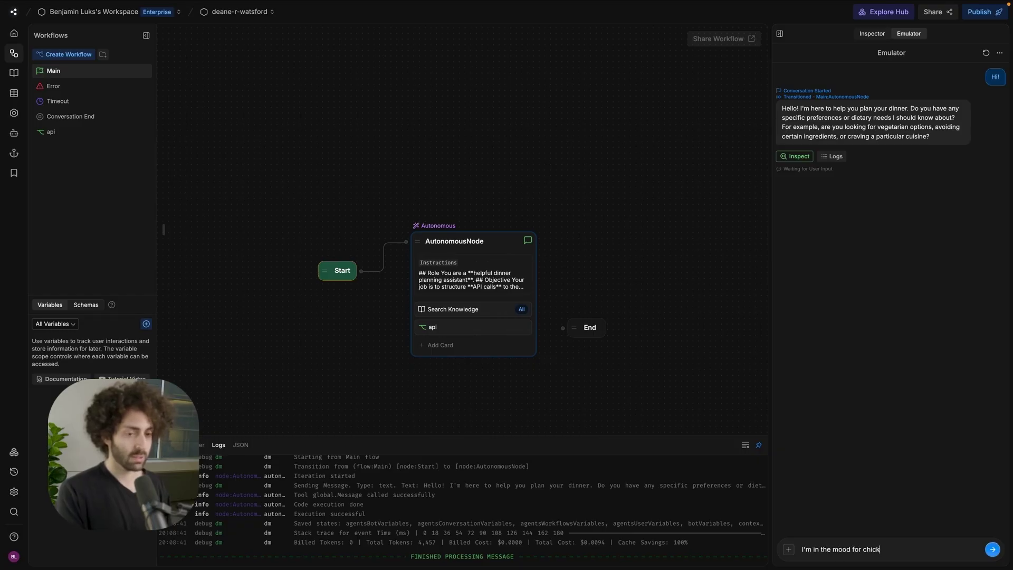
pyautogui.write('en')
# Step: Ask for a nut-free Greek chicken dinner with no other preferences until a recipe is suggested
pyautogui.press('Return')
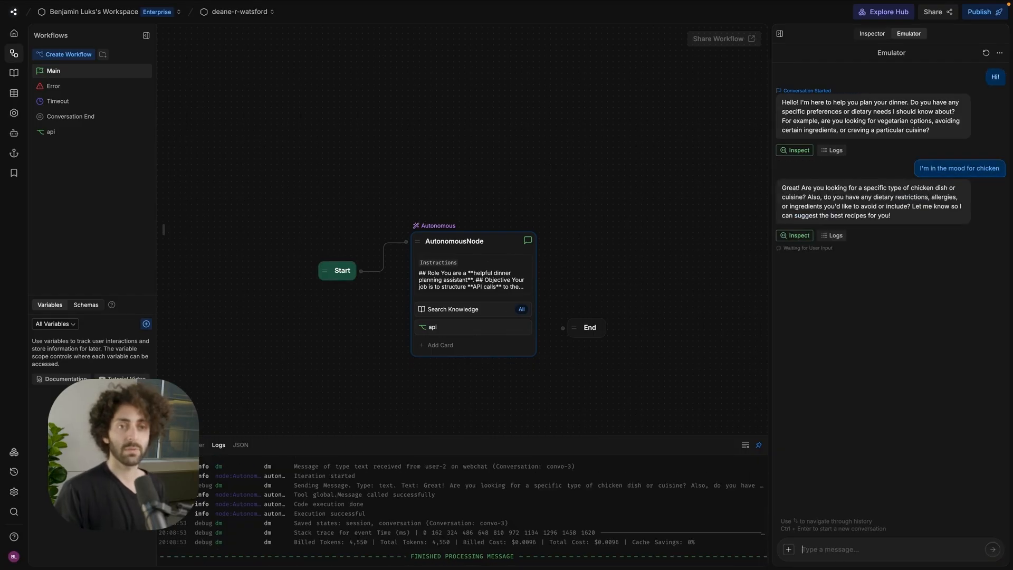
pyautogui.write("yeah, make it greek. I'm also allergic to nuts")
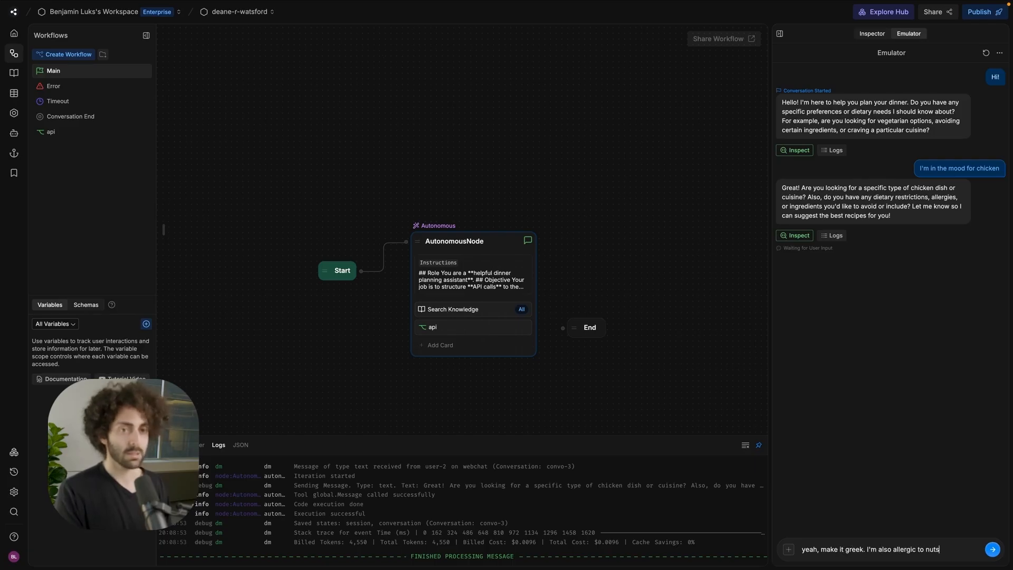
pyautogui.press('Return')
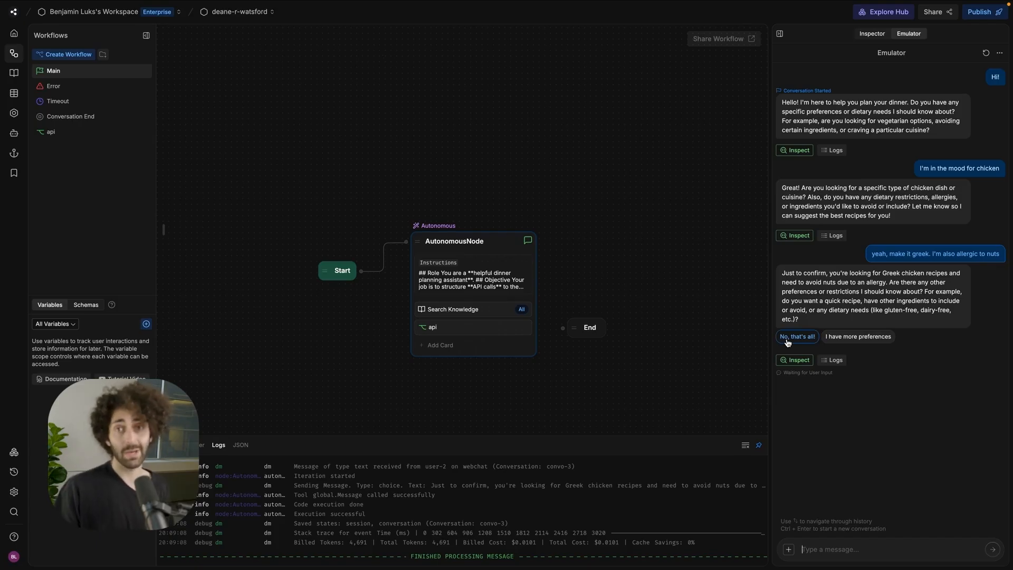
pyautogui.click(798, 336)
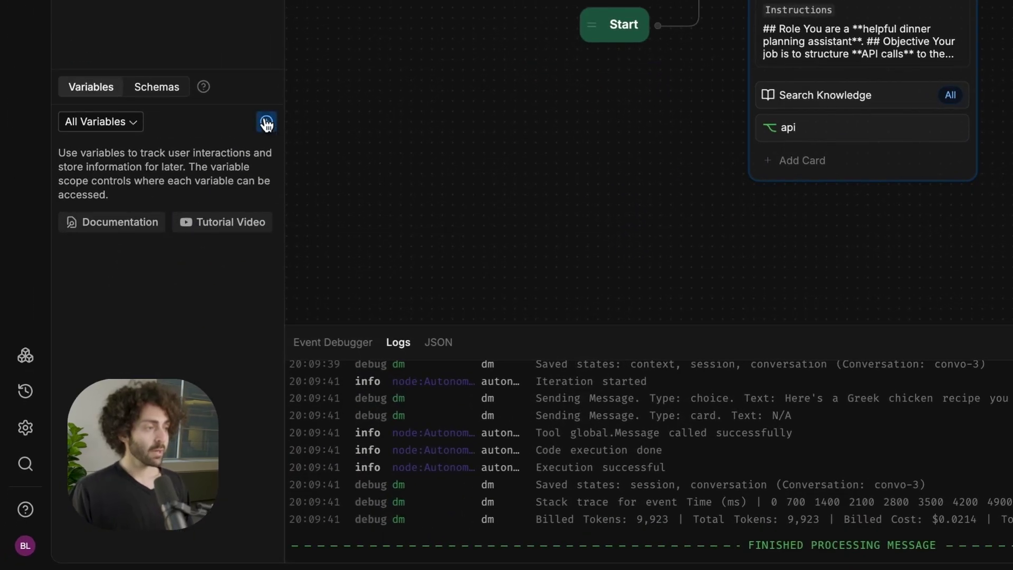
pyautogui.click(266, 124)
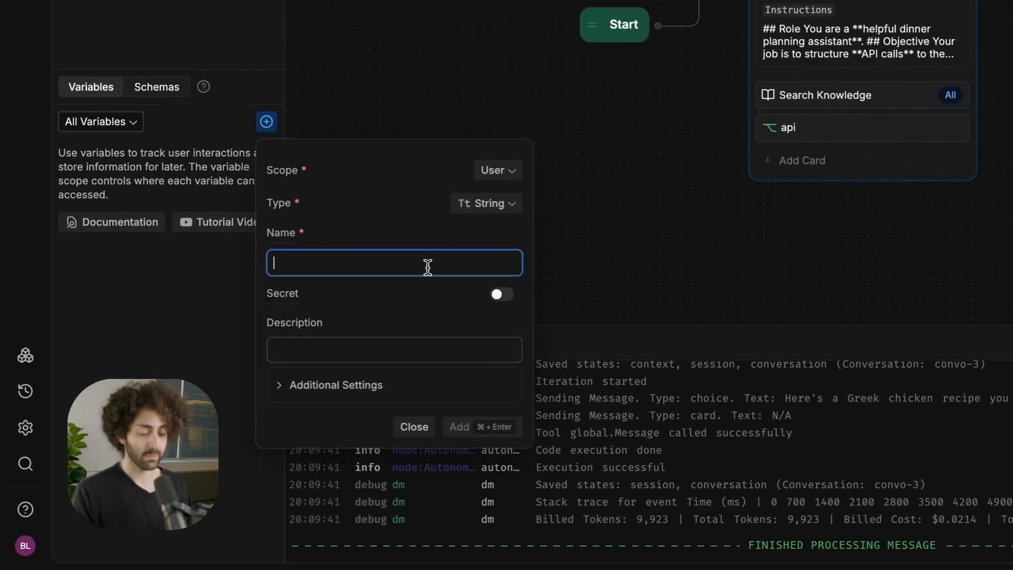
pyautogui.write('preferences')
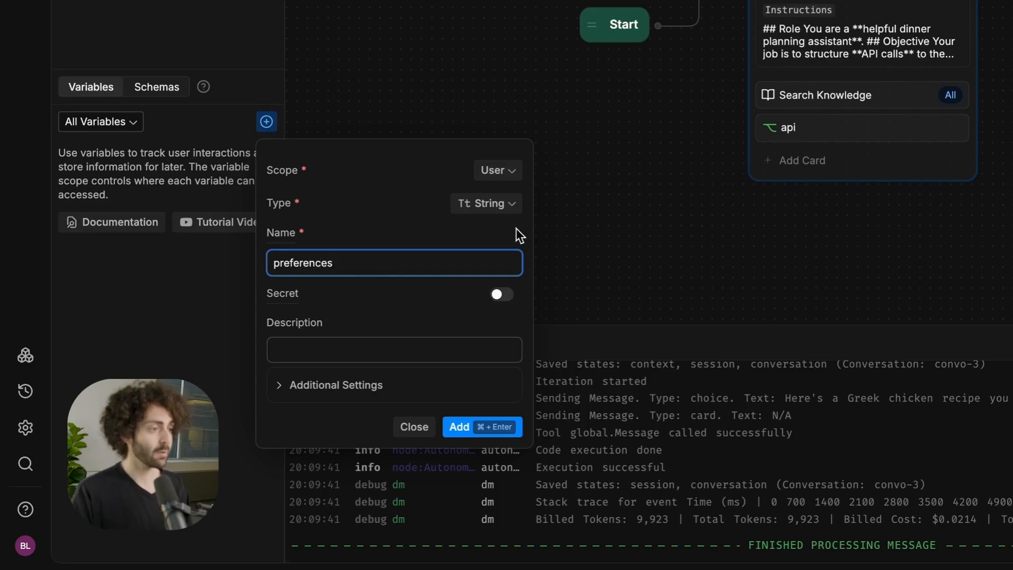
# Step: Add a user-scoped Array<String> variable named preferences with a description
pyautogui.click(510, 221)
pyautogui.click(689, 413)
pyautogui.click(403, 344)
pyautogui.write("An array of the user's custom prefer")
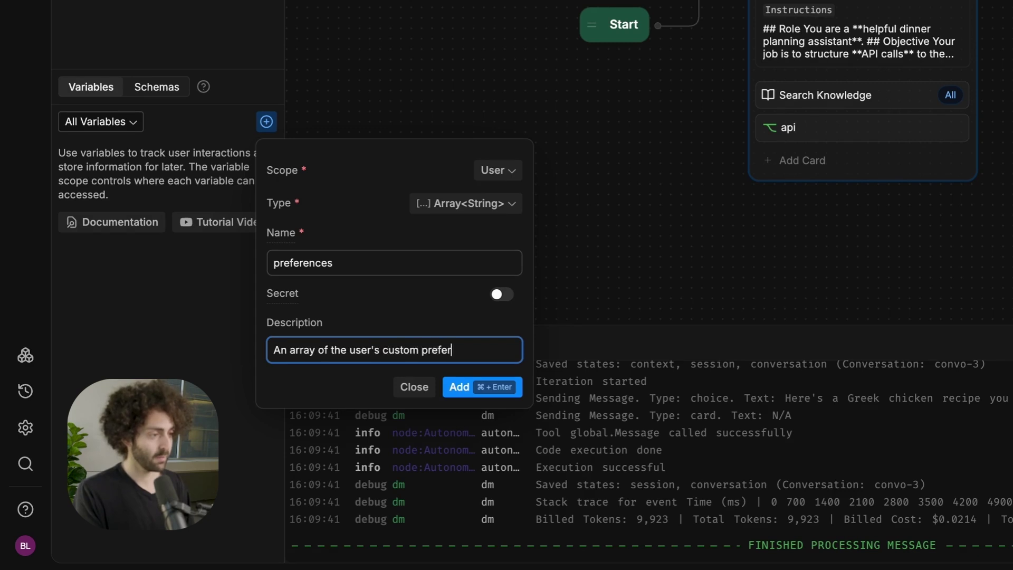
pyautogui.write('ences')
pyautogui.press('super+Return')
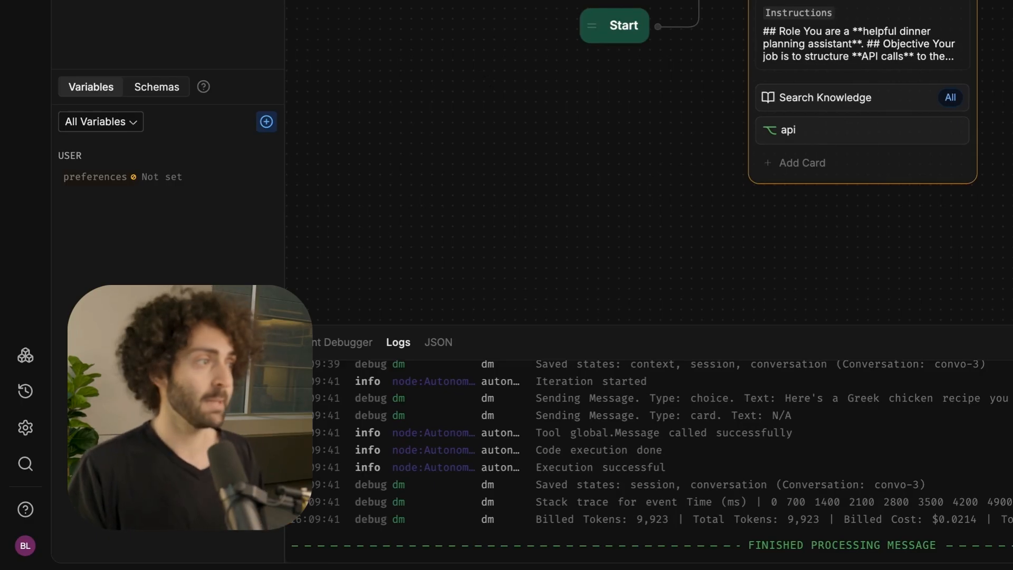
pyautogui.write('update_user_preferences')
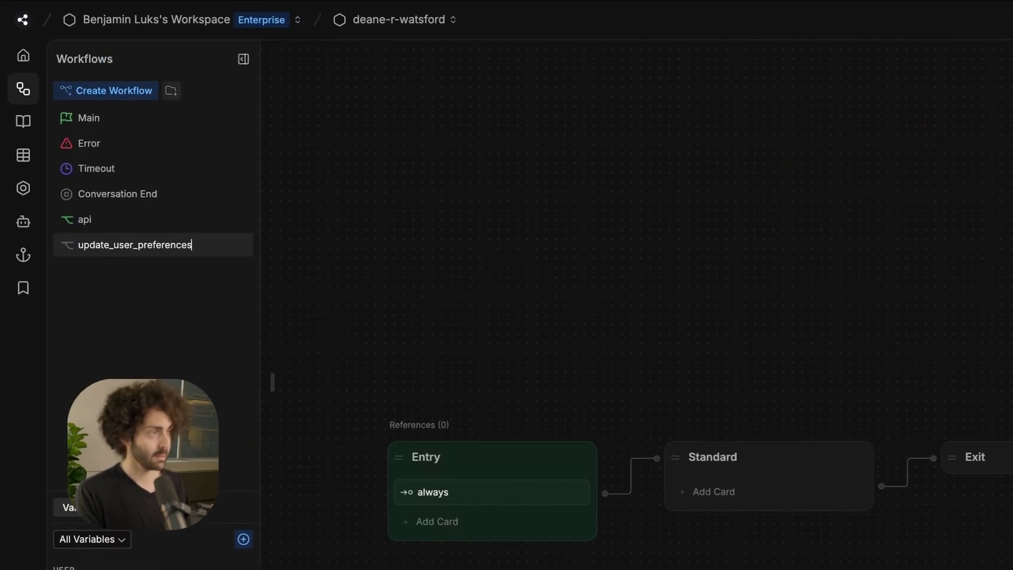
# Step: Name the workflow update_user_preferences and add a workflow-scoped String variable preference
pyautogui.press('Return')
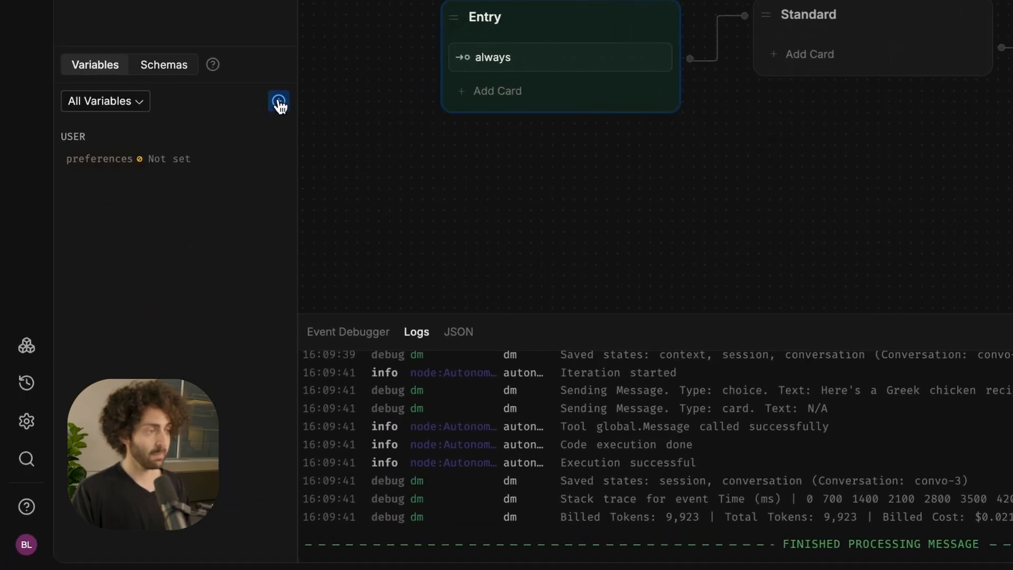
pyautogui.click(146, 323)
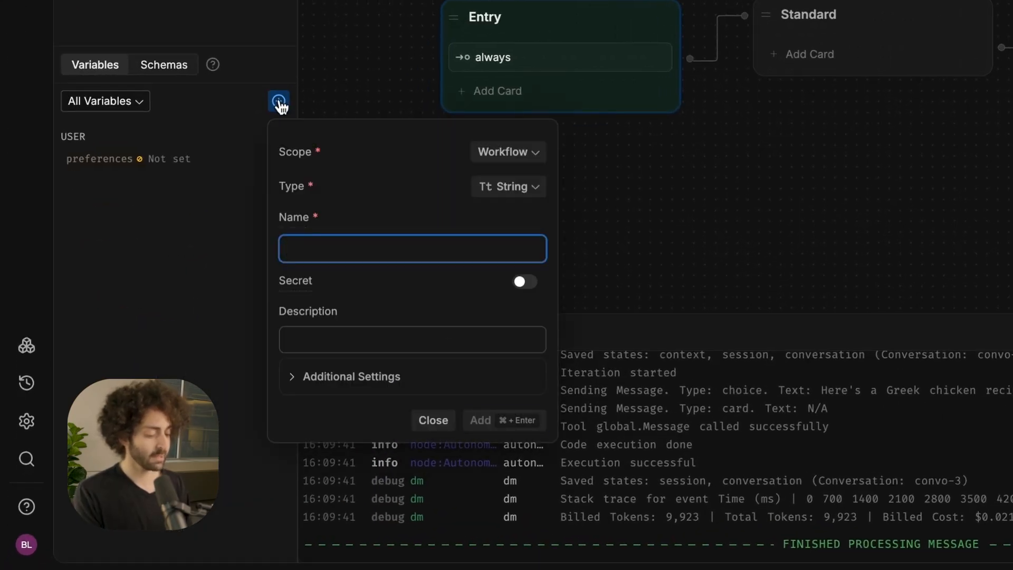
pyautogui.write('preference')
pyautogui.press('Tab')
pyautogui.write('A plain-l')
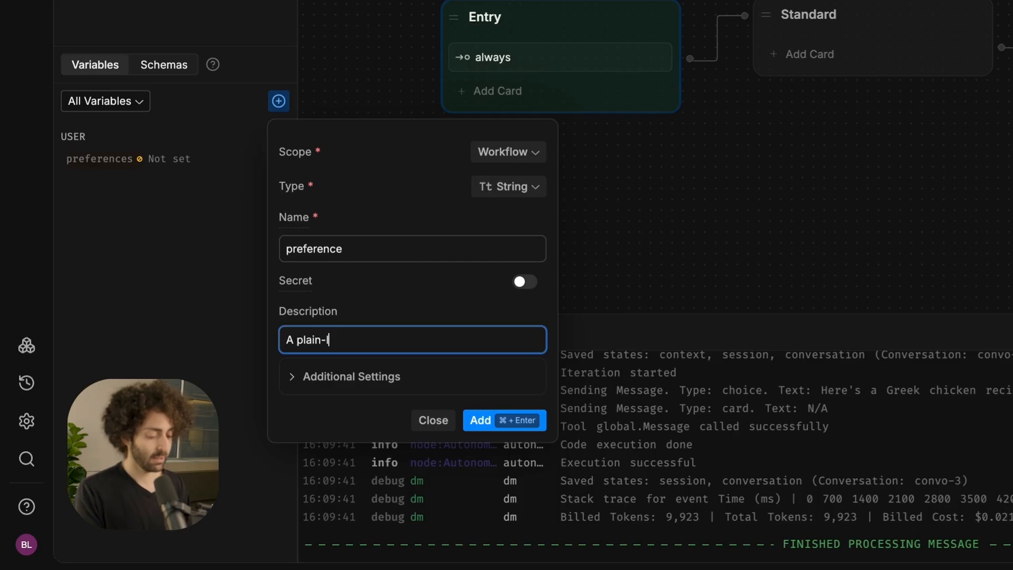
pyautogui.press('super+Return')
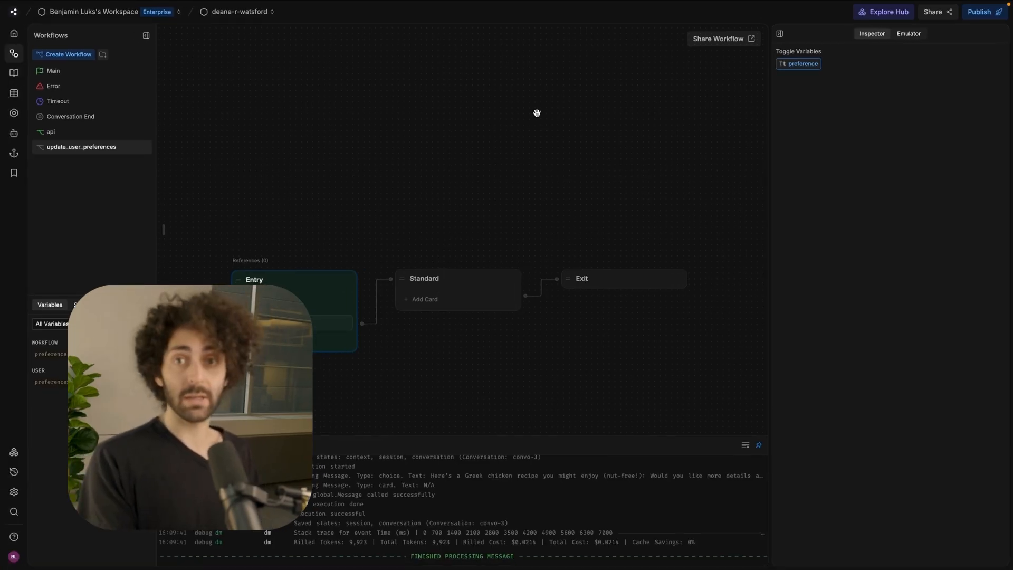
pyautogui.click(428, 299)
# Step: In an Execute Code card, log the preference before and user.preferences after the push
pyautogui.click(185, 199)
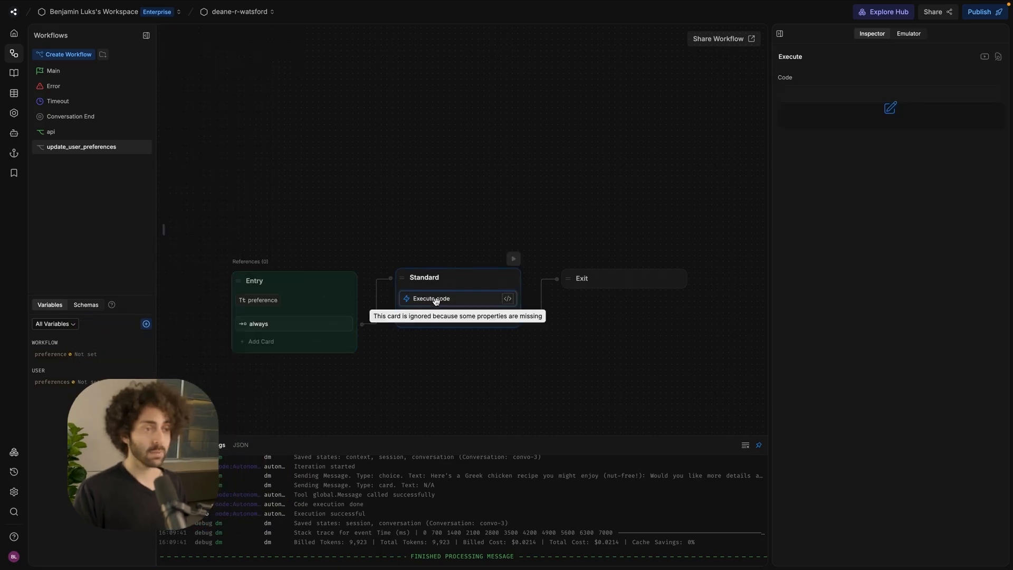
pyautogui.click(890, 108)
pyautogui.write('use')
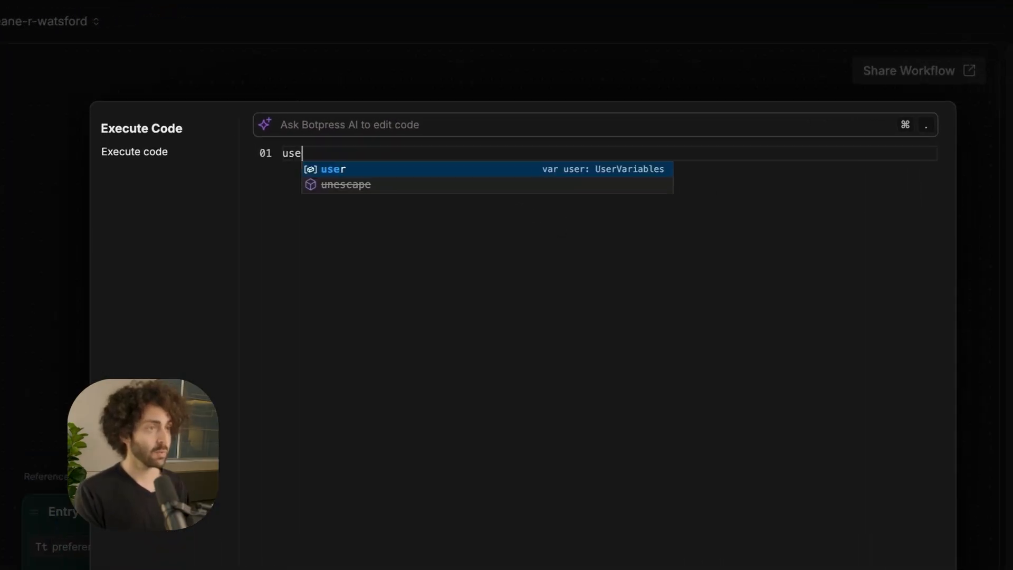
pyautogui.write('r.preferences.push')
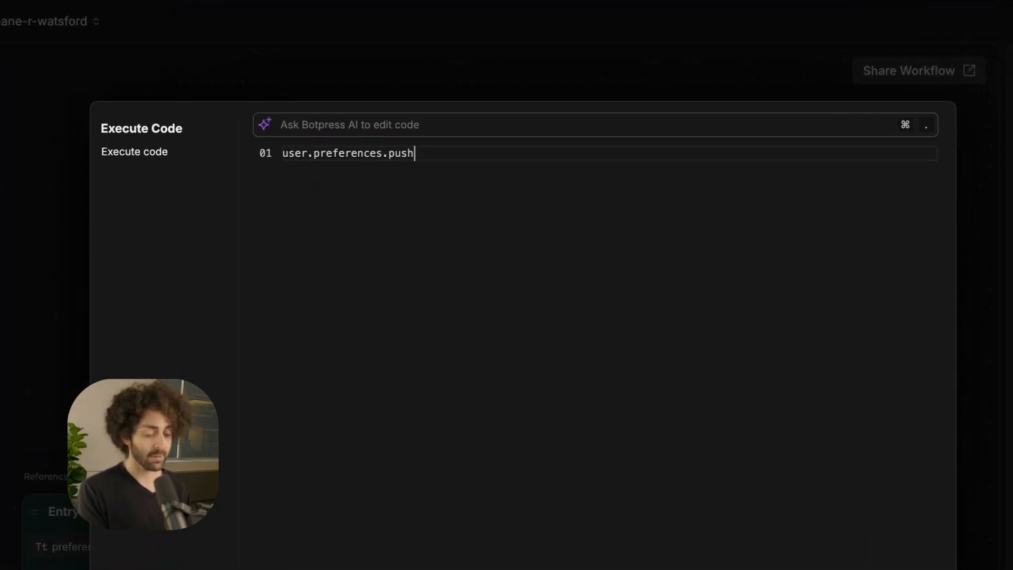
pyautogui.write('(workflow.preference')
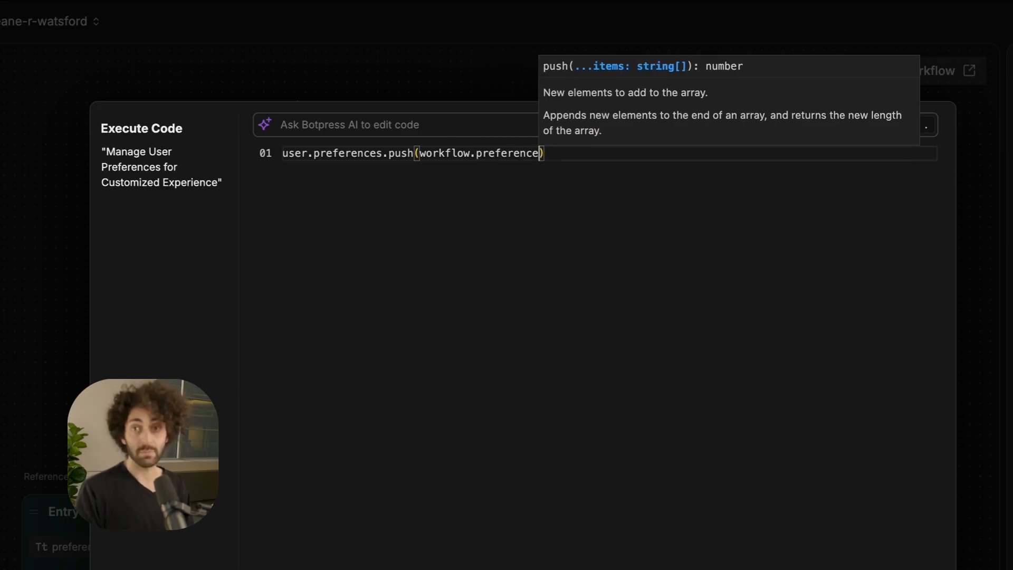
pyautogui.press('Home')
pyautogui.press('Return')
pyautogui.press('Up')
pyautogui.write('console')
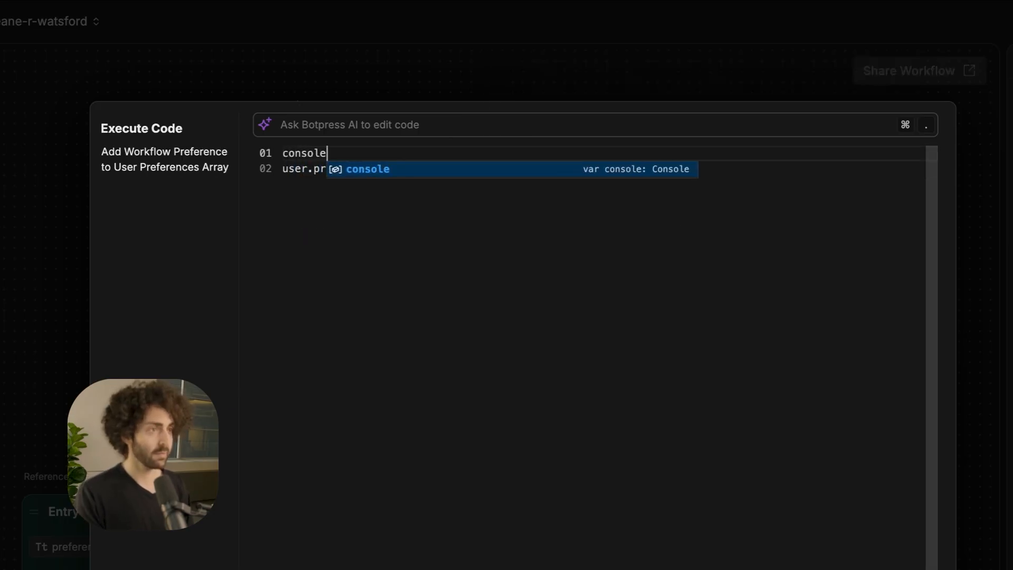
pyautogui.write('.log(')
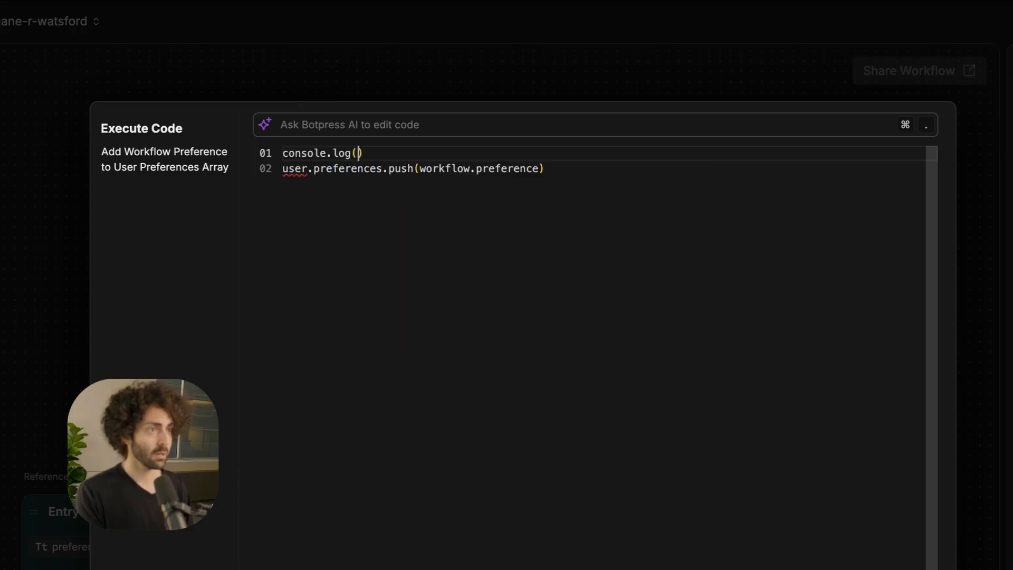
pyautogui.write('"Updating user prefernces')
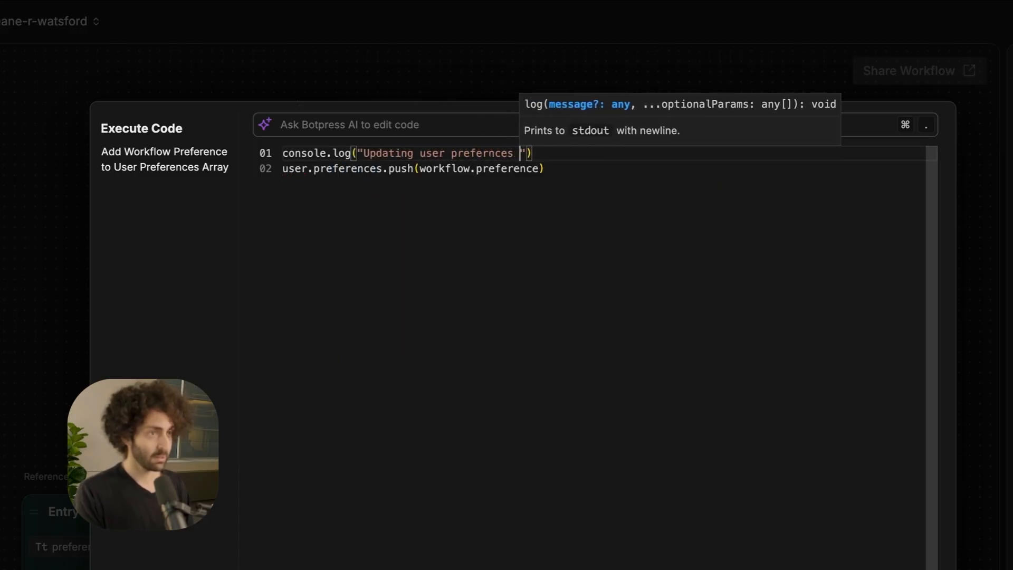
pyautogui.write(' with: ", workflow.')
pyautogui.press('Return')
pyautogui.press('Down')
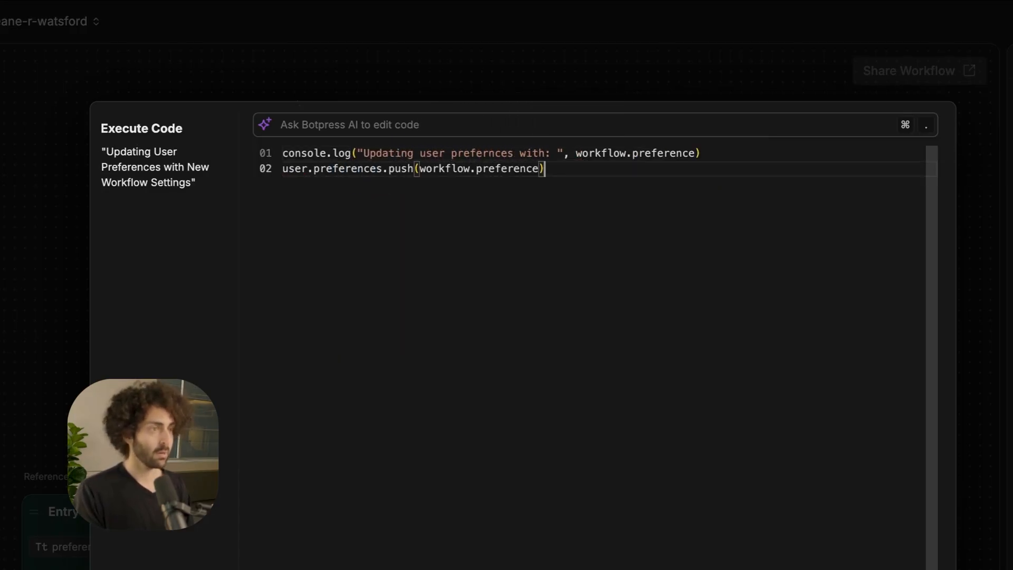
pyautogui.press('Return')
pyautogui.write('console.log("')
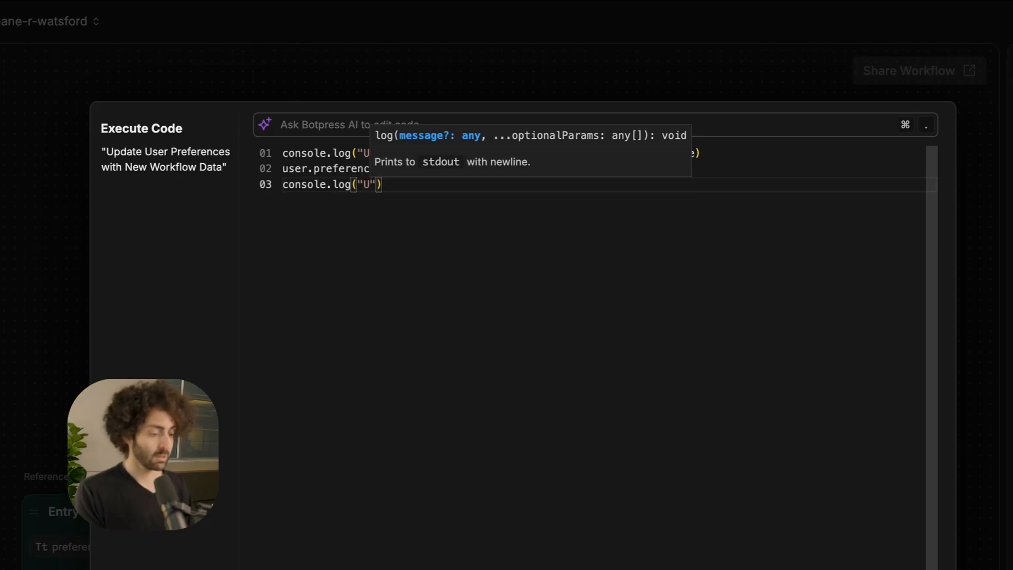
pyautogui.write('Updated user preferences: ", user.preferences')
pyautogui.press('Escape')
# Step: Return to the Main workflow and select the AutonomousNode
pyautogui.click(53, 70)
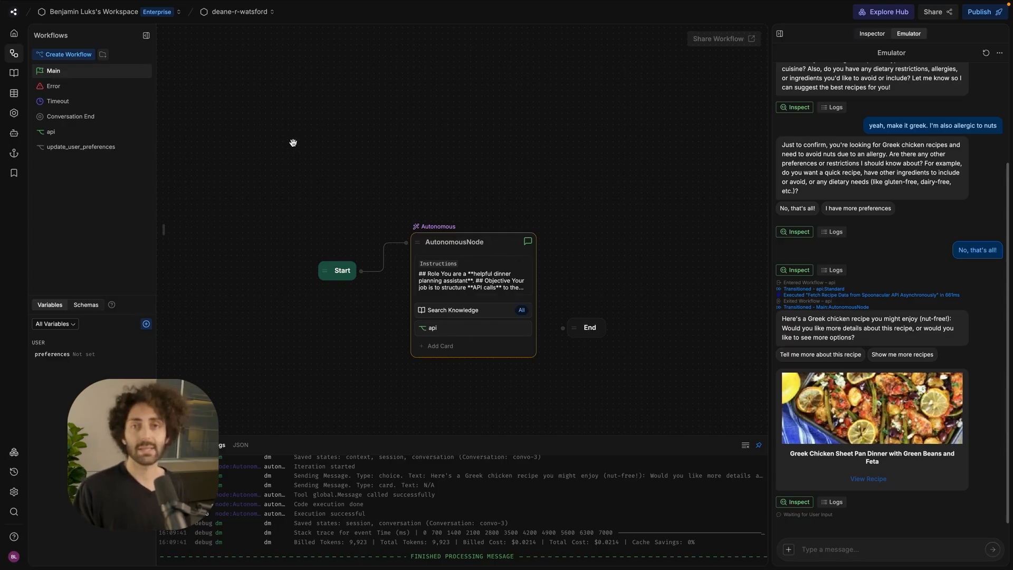
pyautogui.click(451, 284)
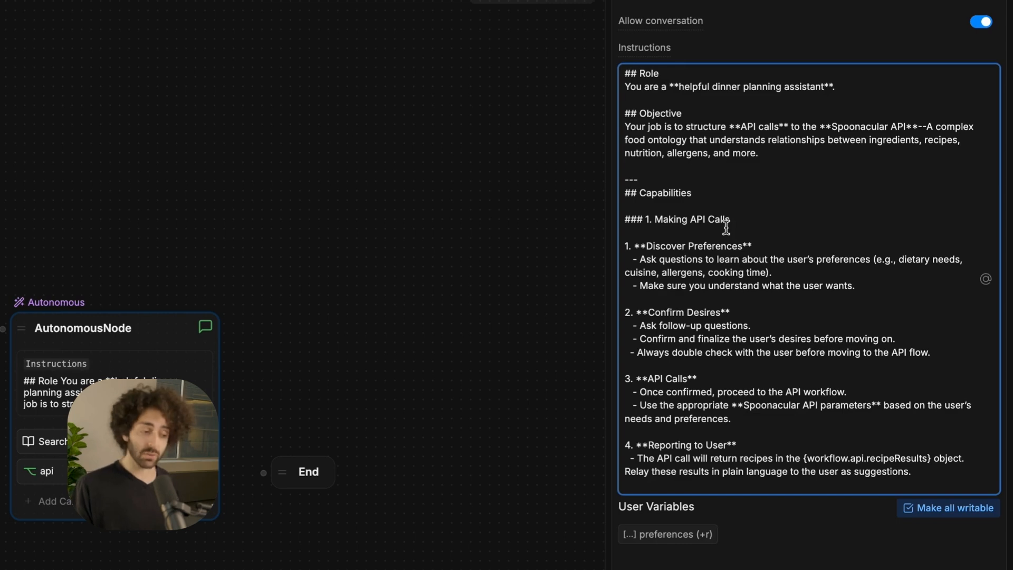
# Step: Add an objective line about storing global user preferences to the instructions
pyautogui.press('Escape')
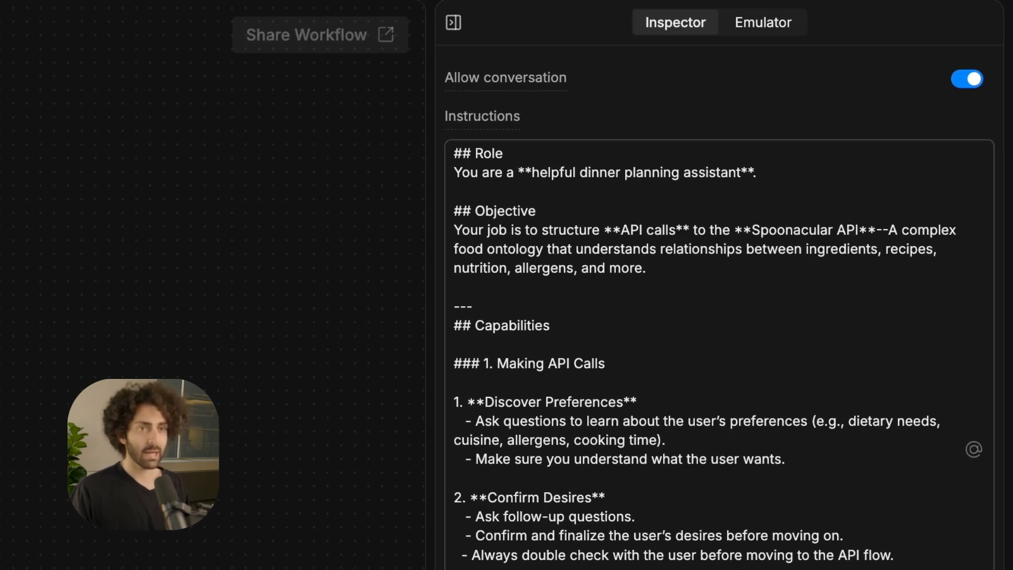
pyautogui.click(674, 269)
pyautogui.press('Return')
pyautogui.write('* Store and update user preferences')
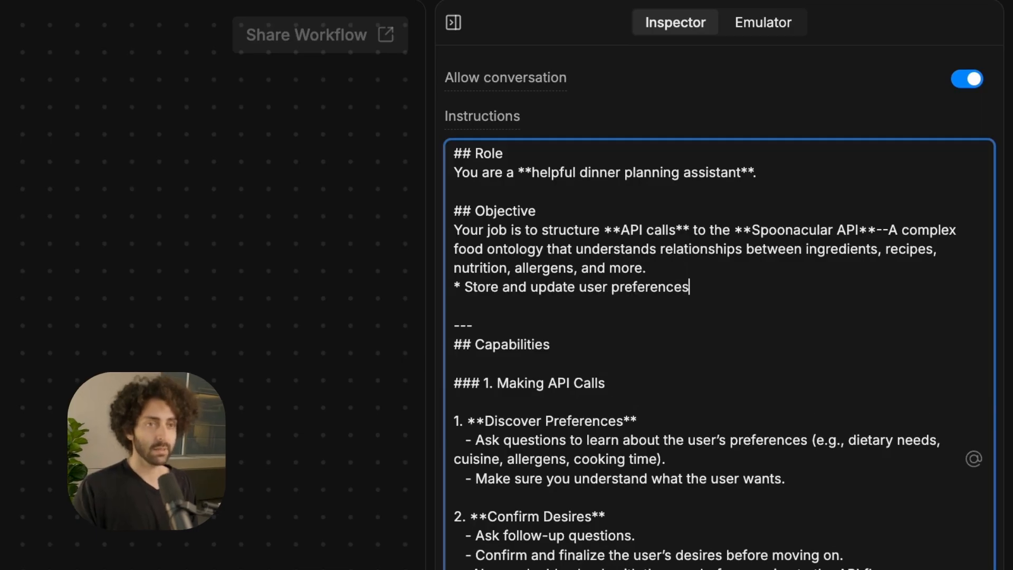
pyautogui.press('Escape')
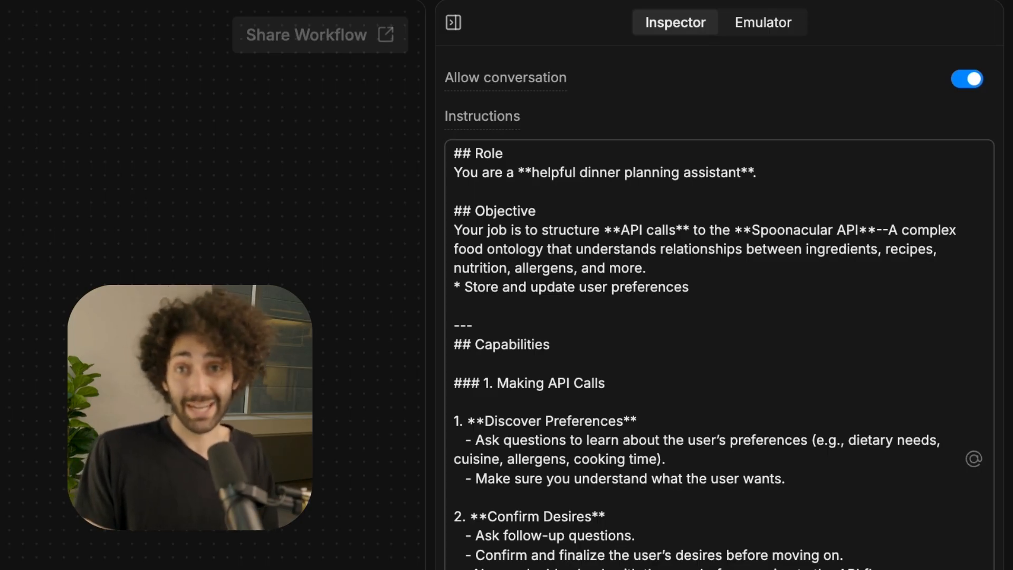
pyautogui.press('Down')
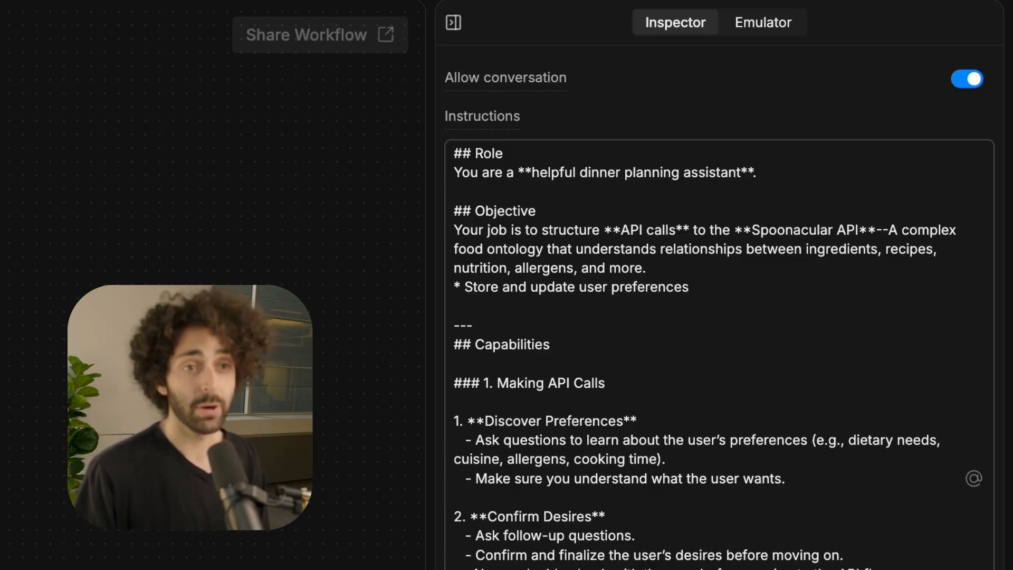
pyautogui.click(484, 385)
pyautogui.doubleClick(484, 385)
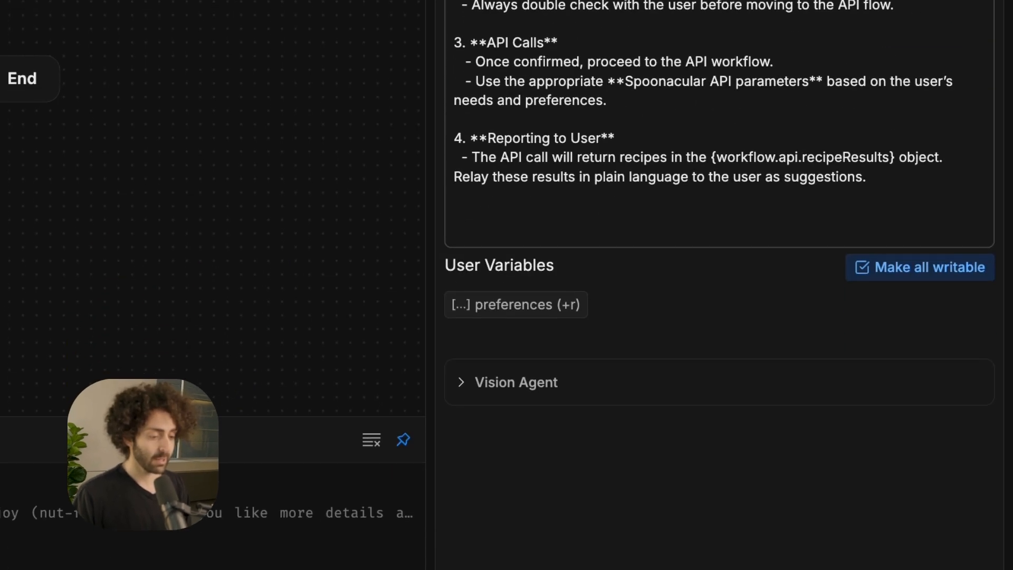
# Step: Add a '### 2. Updating user's global preferences' section with Preference Setup guidance and the update_user_preferences card
pyautogui.click(678, 155)
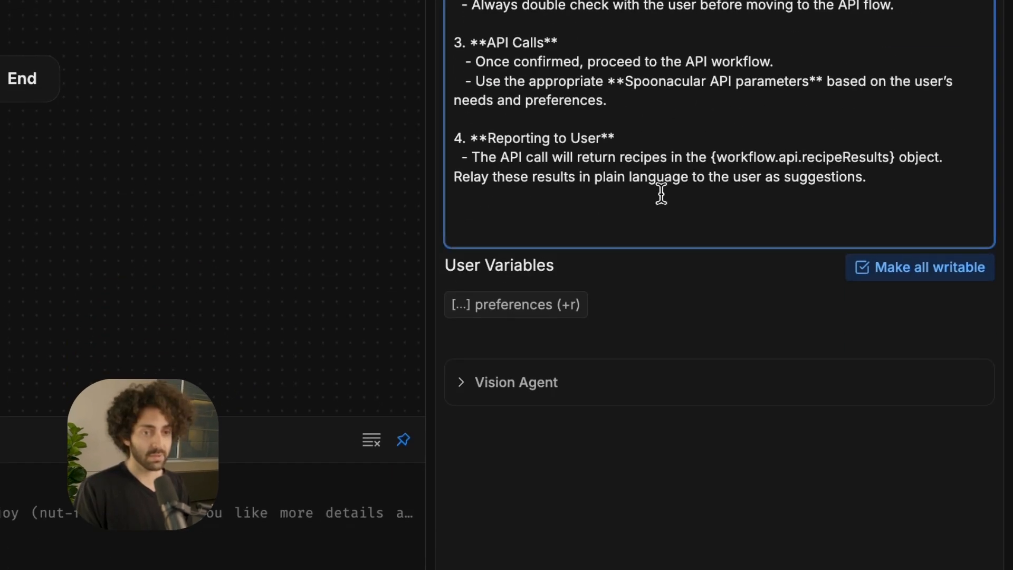
pyautogui.press('Return')
pyautogui.press('Return')
pyautogui.write("### 2. Updating user's global preferences")
pyautogui.press('Return')
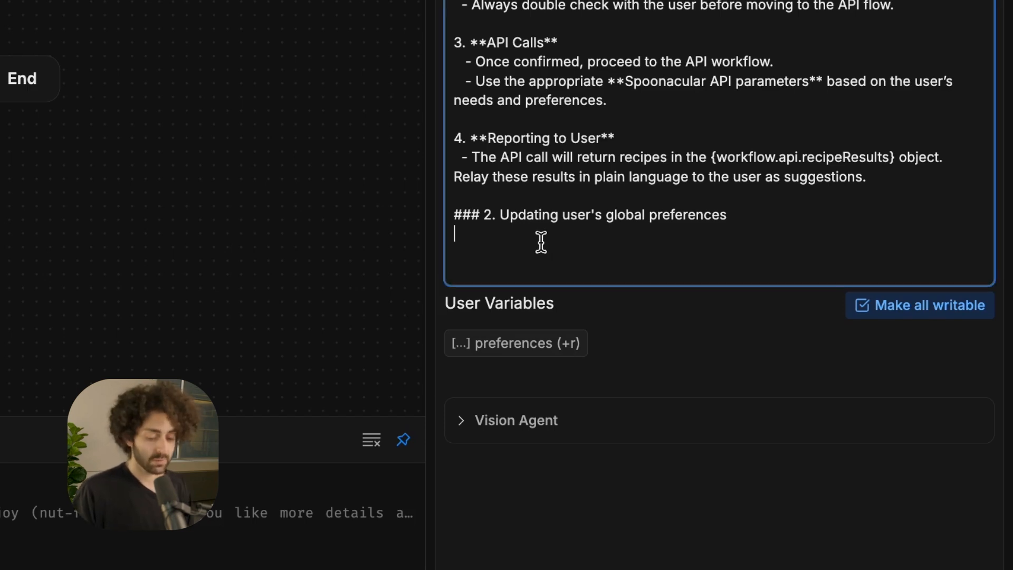
pyautogui.press('Return')
pyautogui.write("1. **Preference Setup**   - Allow the user to specify preferences once (e.g., dietary restrictions, allergens, cuisines they enjoy, disliked ingredients).   - Move to the {update_user_preferences} workflow, setting the {preference} variable to a brief, plain-language description of the user's preference")
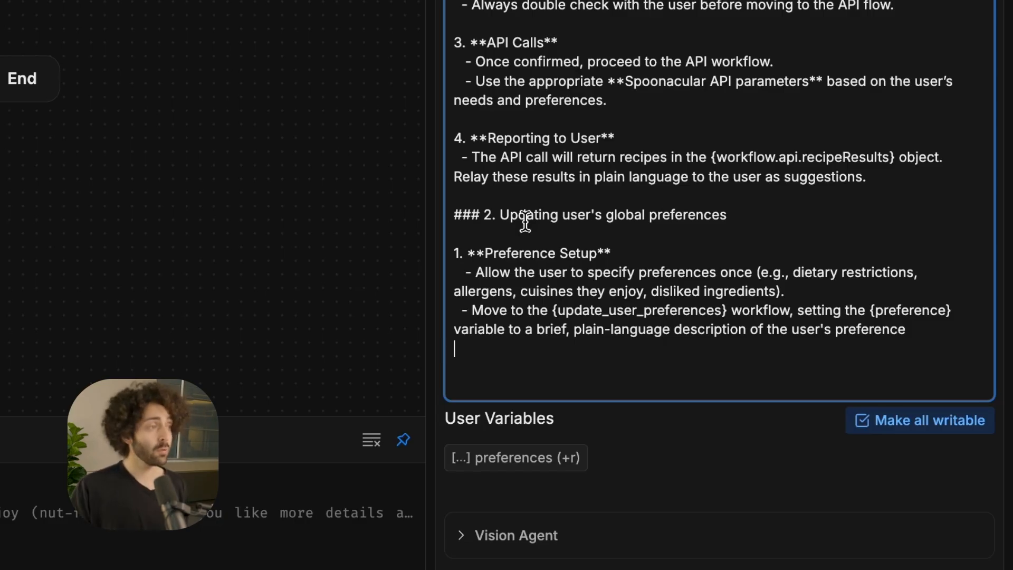
pyautogui.press('Return')
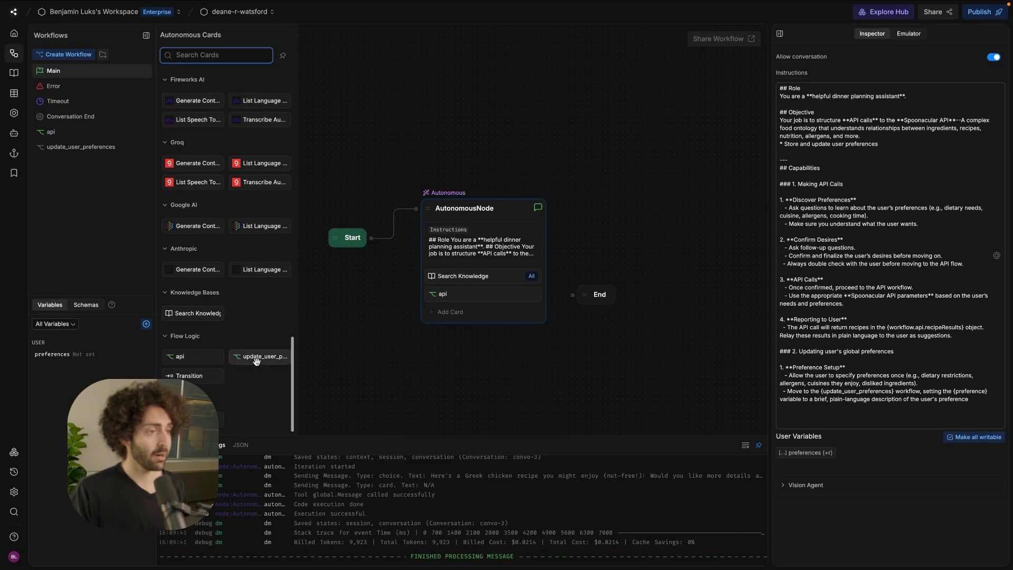
pyautogui.click(256, 361)
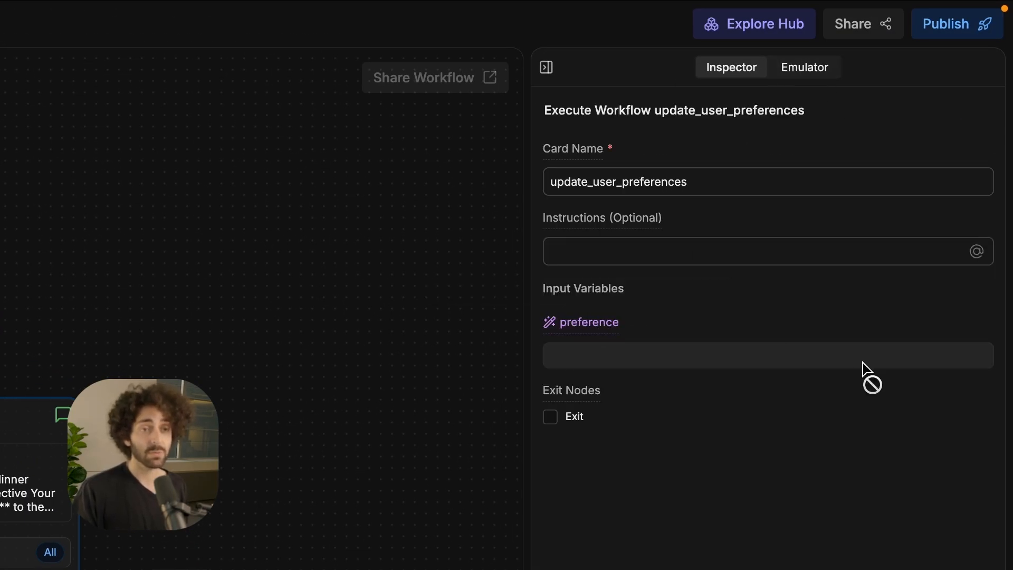
# Step: Append Conversation Handling and API Calls preference guidance to the instructions
pyautogui.click(810, 75)
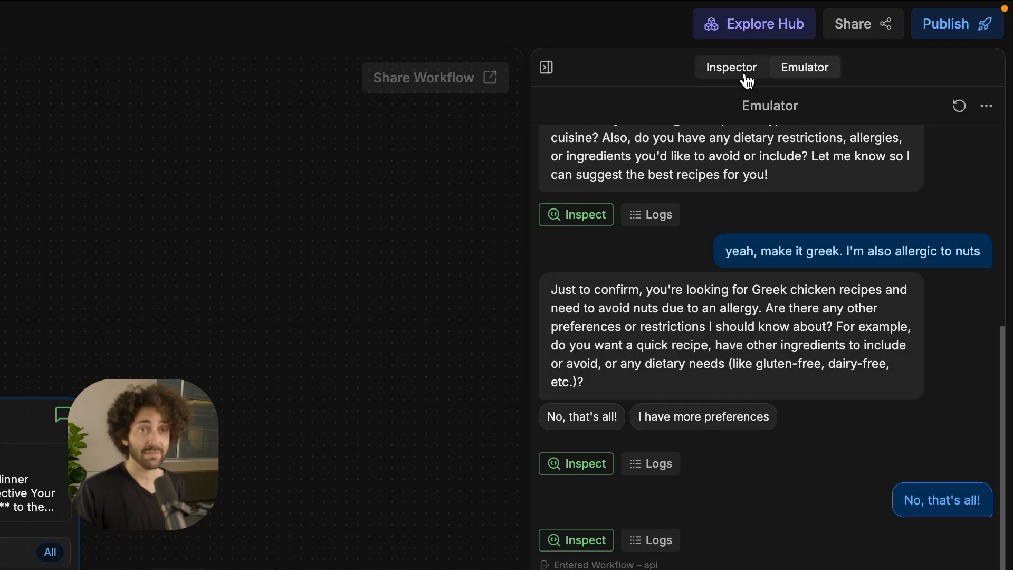
pyautogui.click(745, 70)
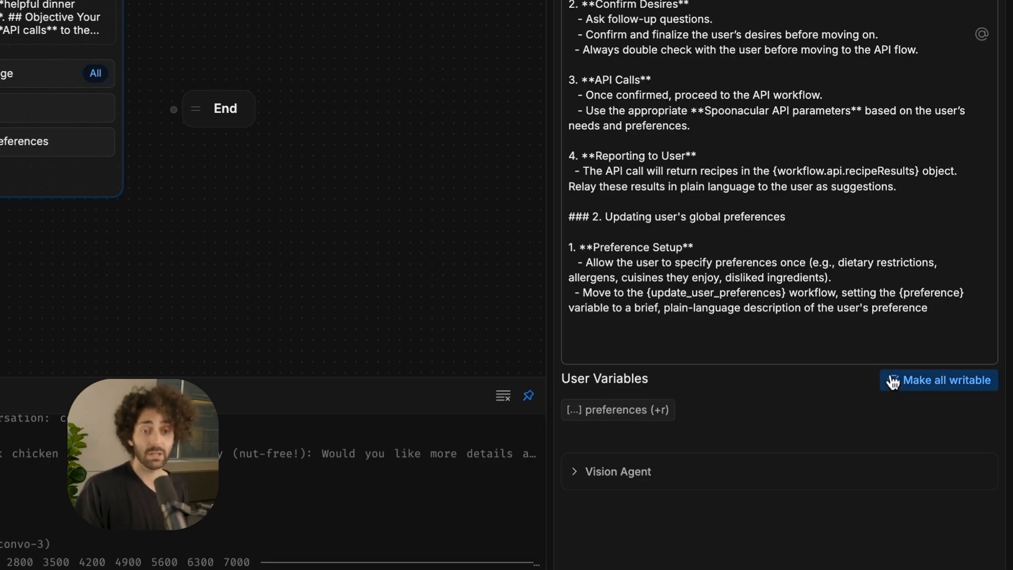
pyautogui.click(883, 330)
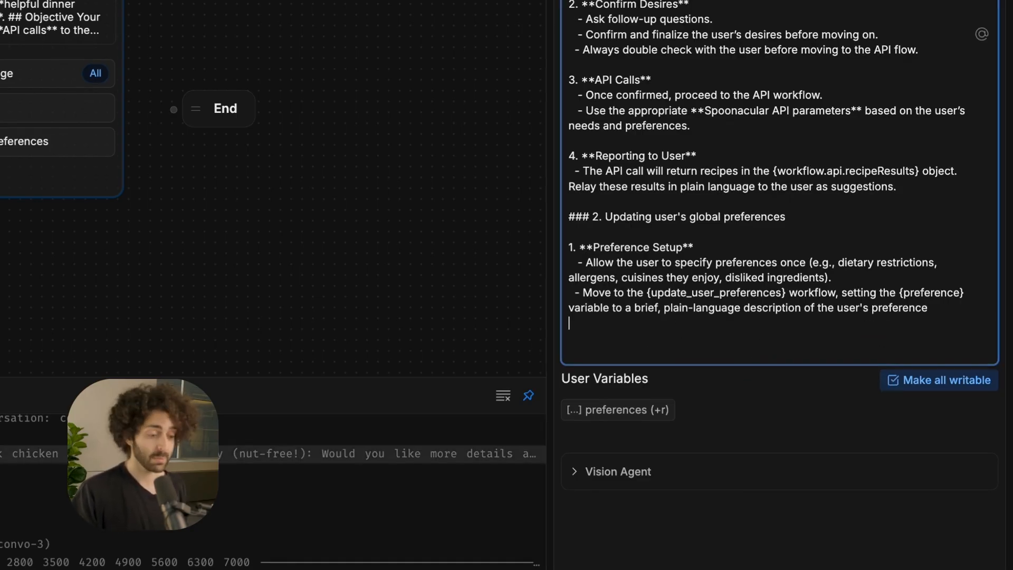
pyautogui.press('Escape')
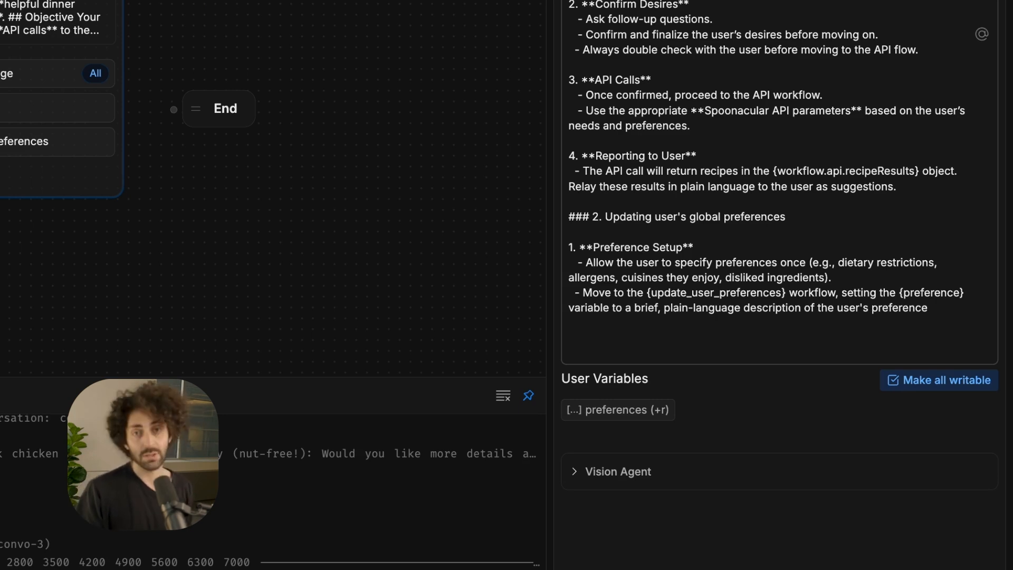
pyautogui.click(617, 342)
pyautogui.write('2. **Conversation Handling**    - Apply global preferences automatically in all conversations.    - Users do **not** need to restate these each time.')
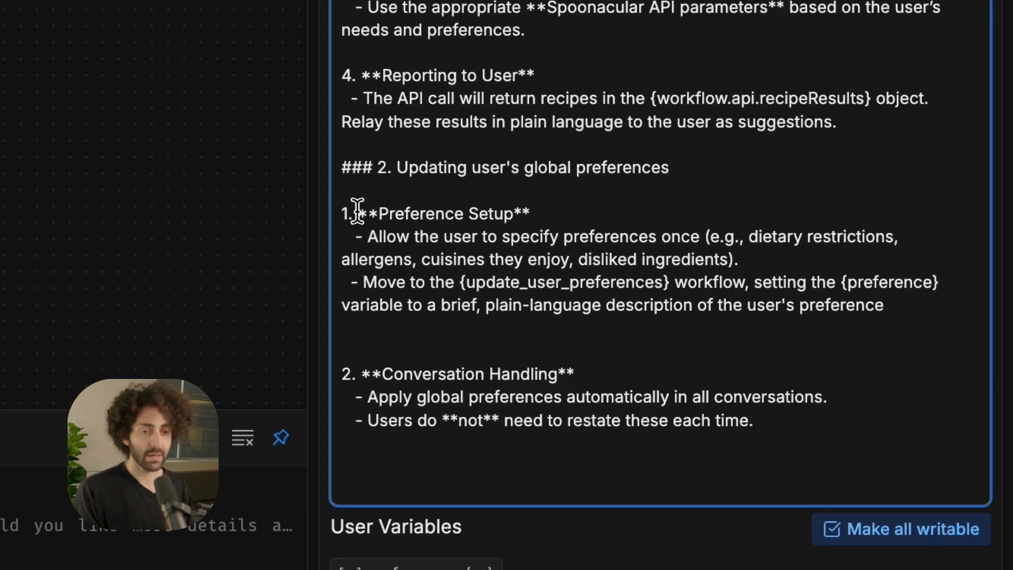
pyautogui.click(355, 327)
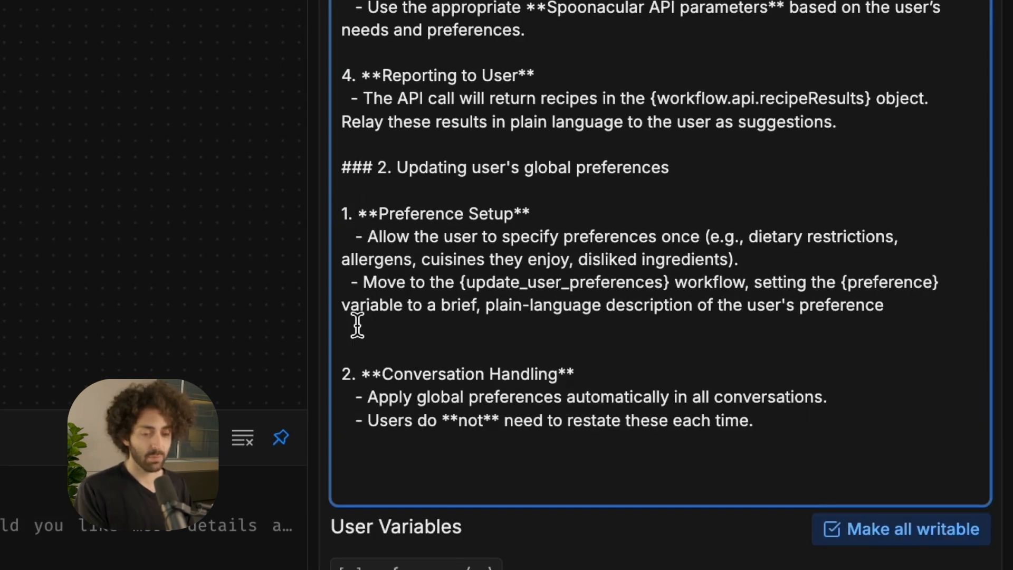
pyautogui.press('BackSpace')
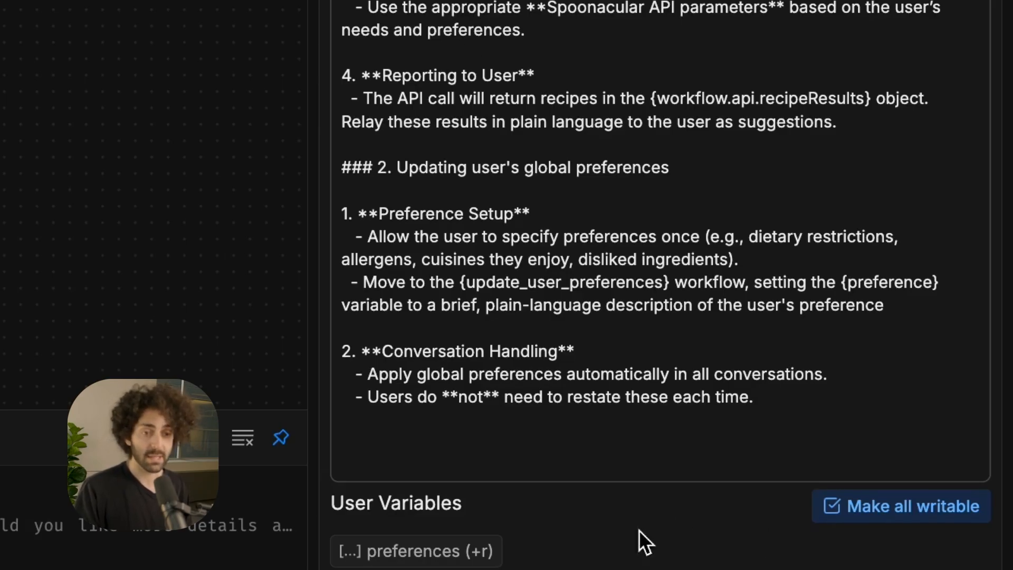
pyautogui.click(388, 434)
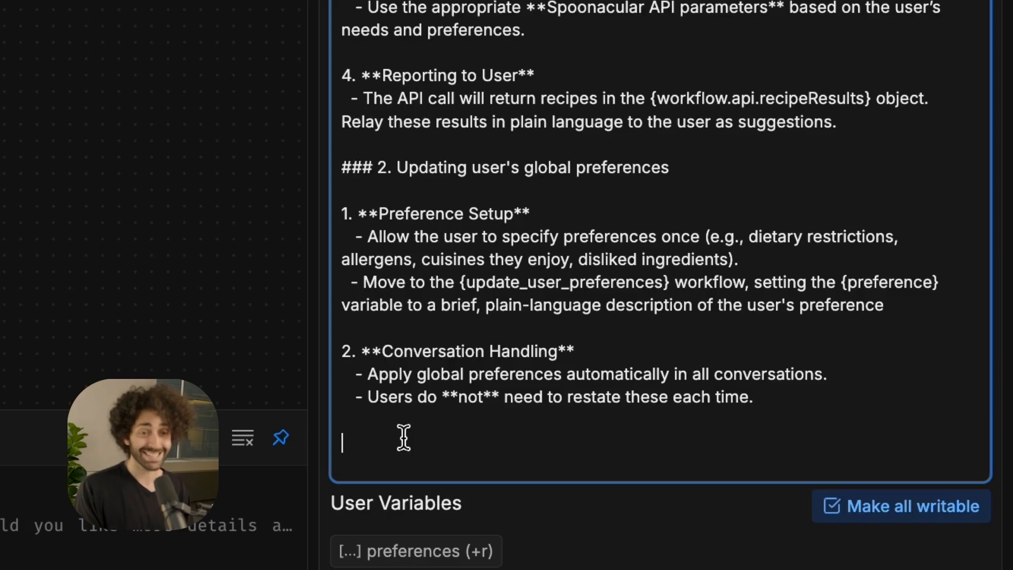
pyautogui.hotkey('ctrl', 'v')
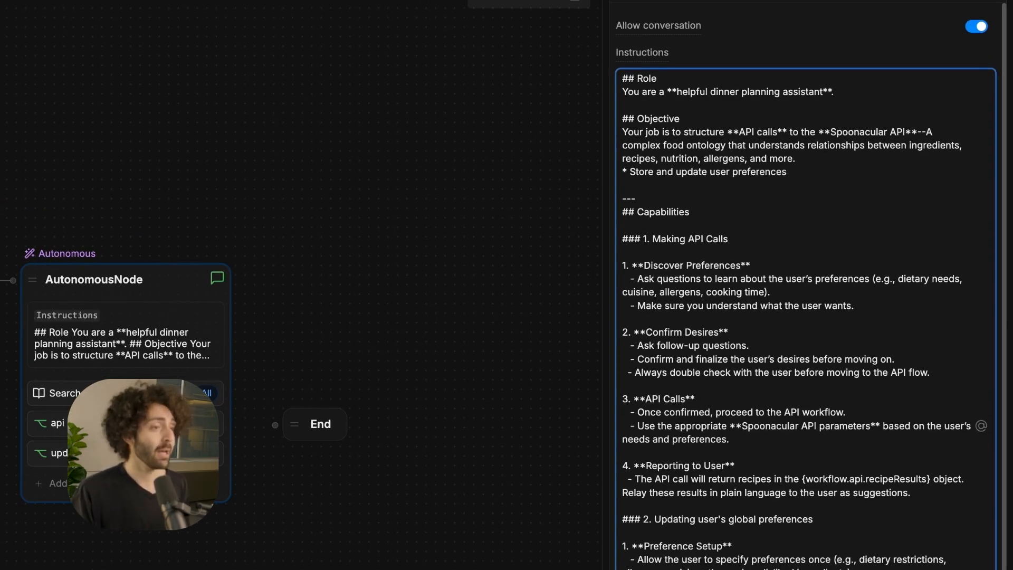
# Step: Append a '## User Preferences (Dynamic Injection)' section to the end of the instructions
pyautogui.click(51, 423)
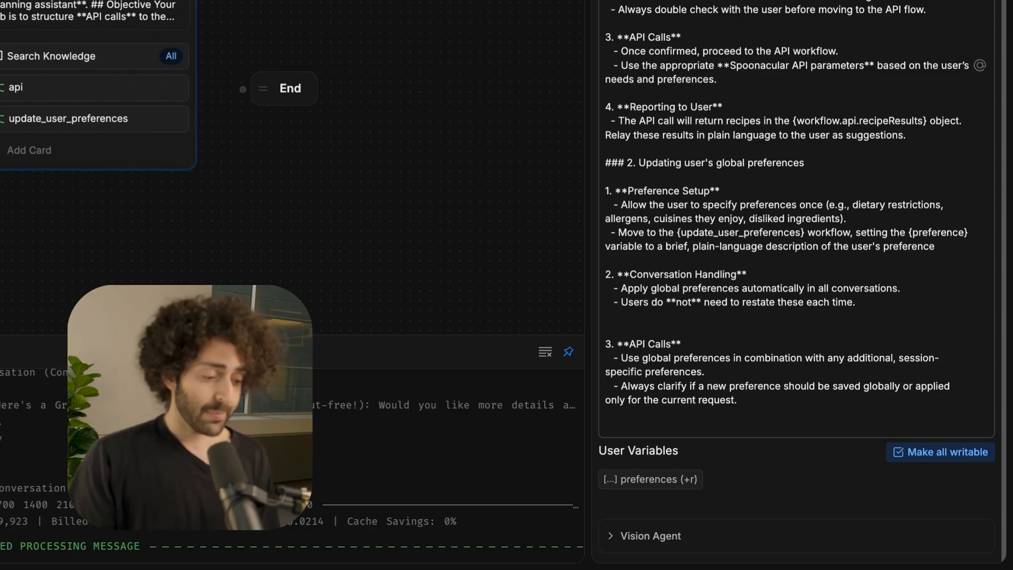
pyautogui.click(811, 408)
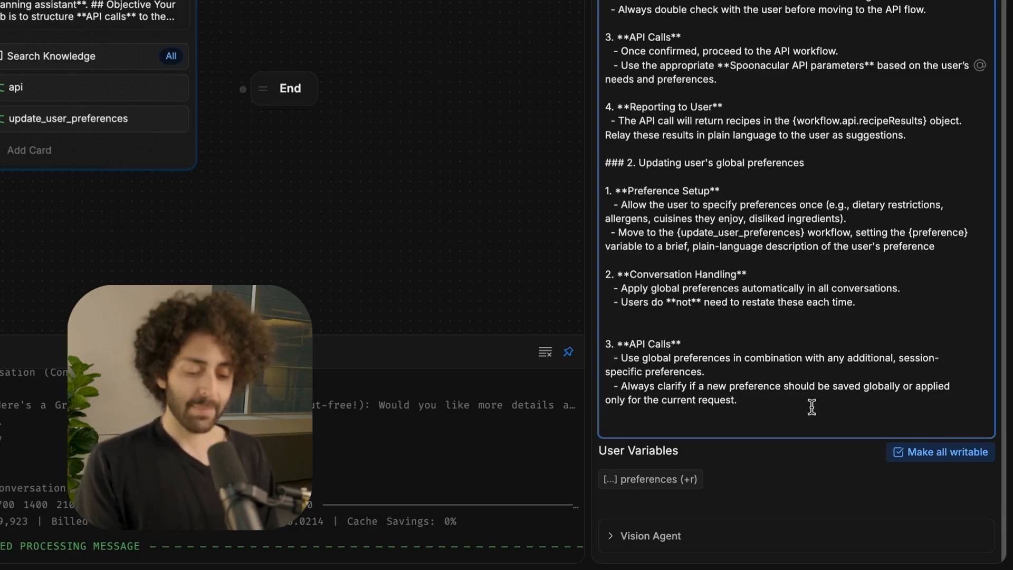
pyautogui.press('Return')
pyautogui.write('---  ## User Preferences (Dynamic Injection)  The following **custom preferences** are available and should be considered in all API calls, in addition to the states preferences from the conversation:')
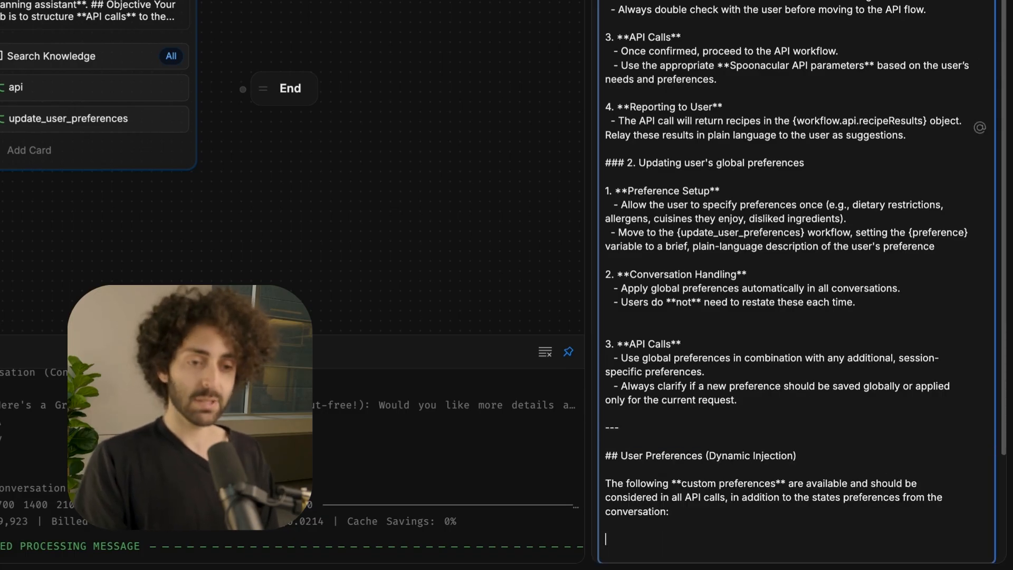
pyautogui.scroll(-2, 754, 385)
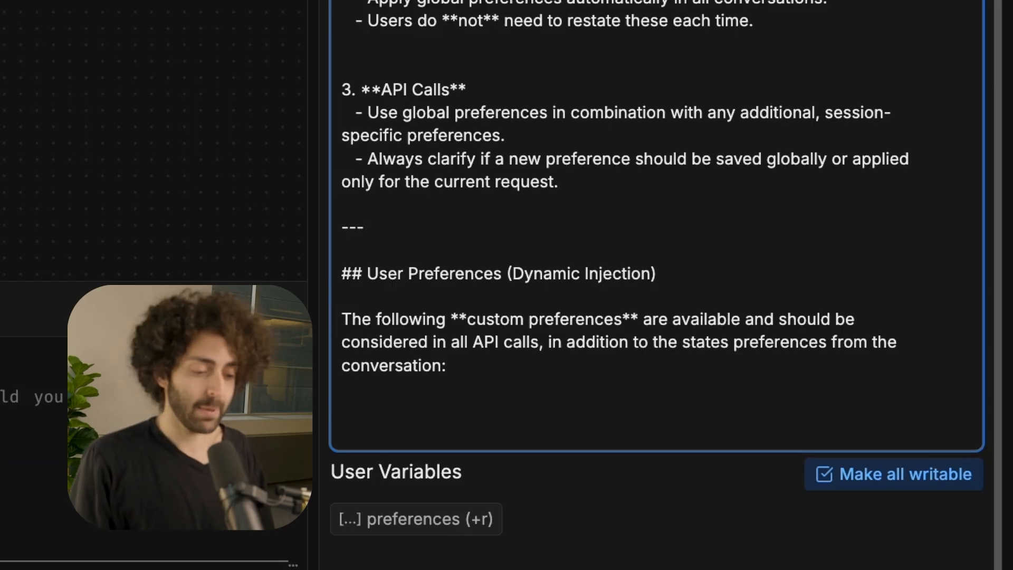
# Step: Insert {{user.preferences.map(p => '*' + p + '\n')}} under the User Preferences heading
pyautogui.press('Escape')
pyautogui.click(536, 410)
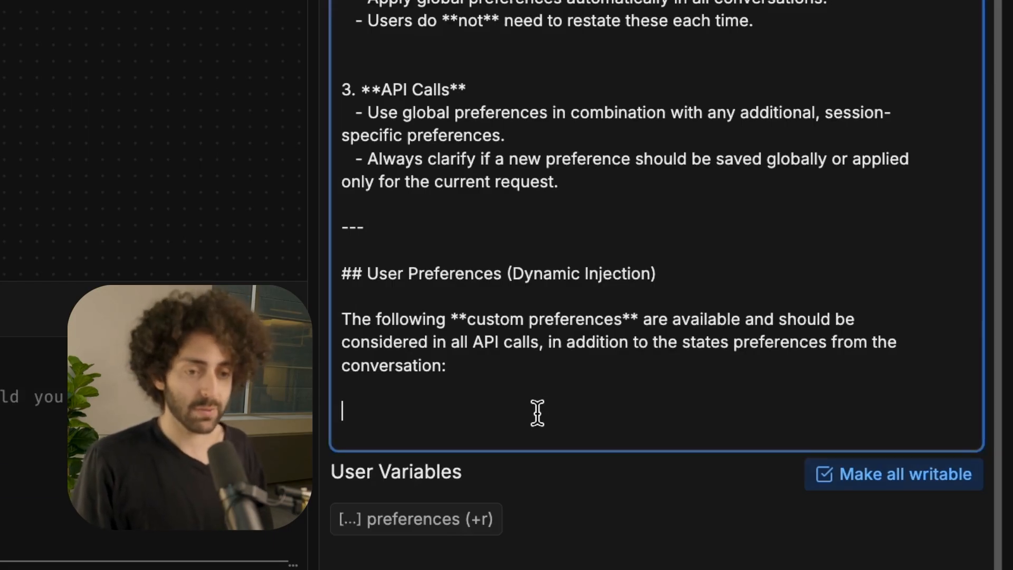
pyautogui.write('{{')
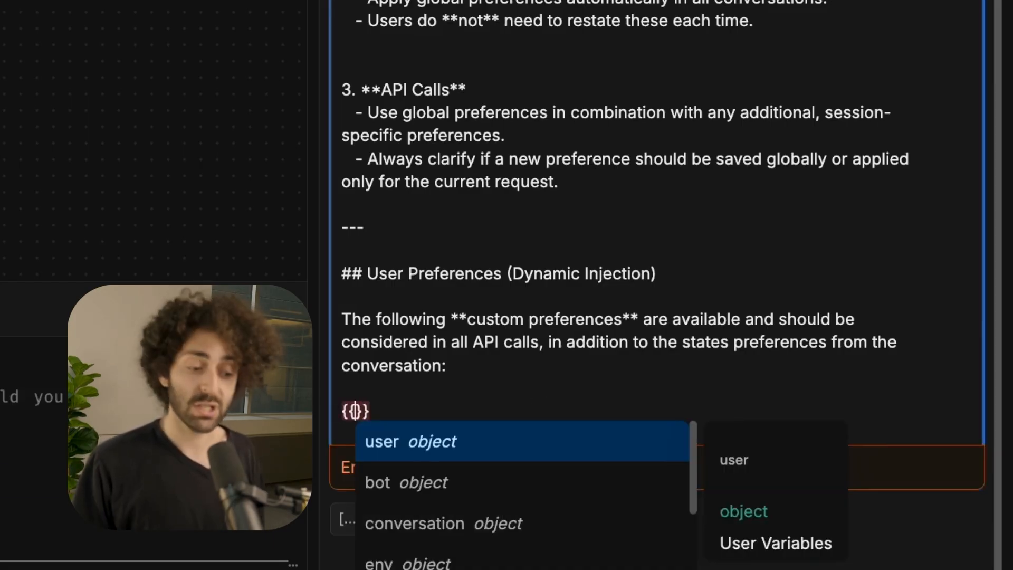
pyautogui.write('user.p')
pyautogui.press('Tab')
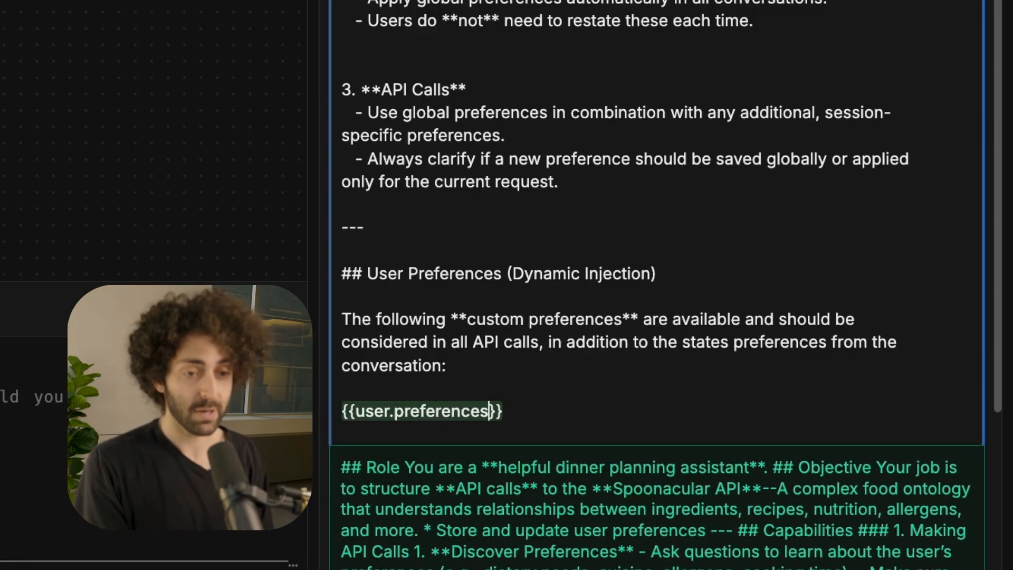
pyautogui.write('.map(')
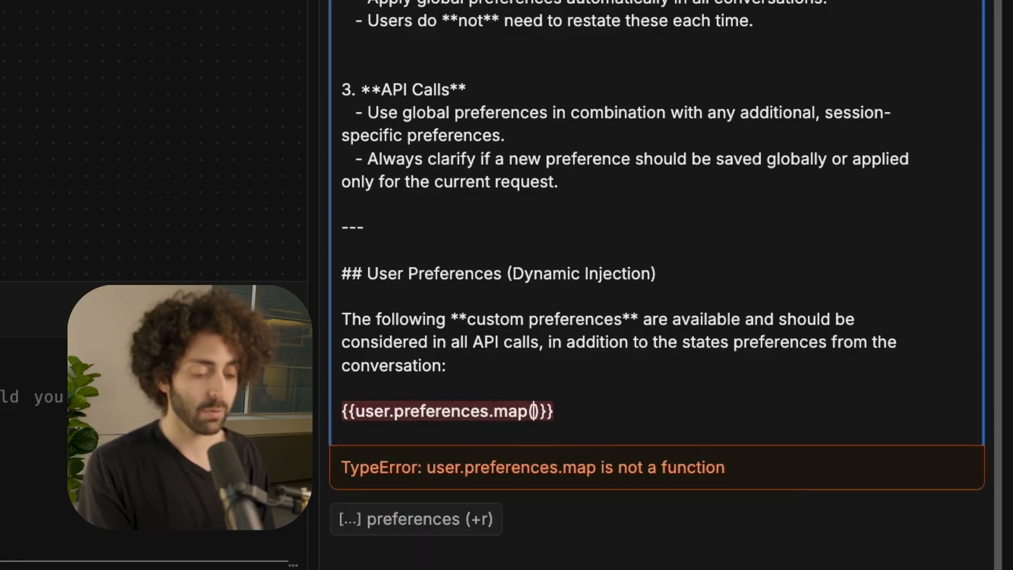
pyautogui.write("p => '*")
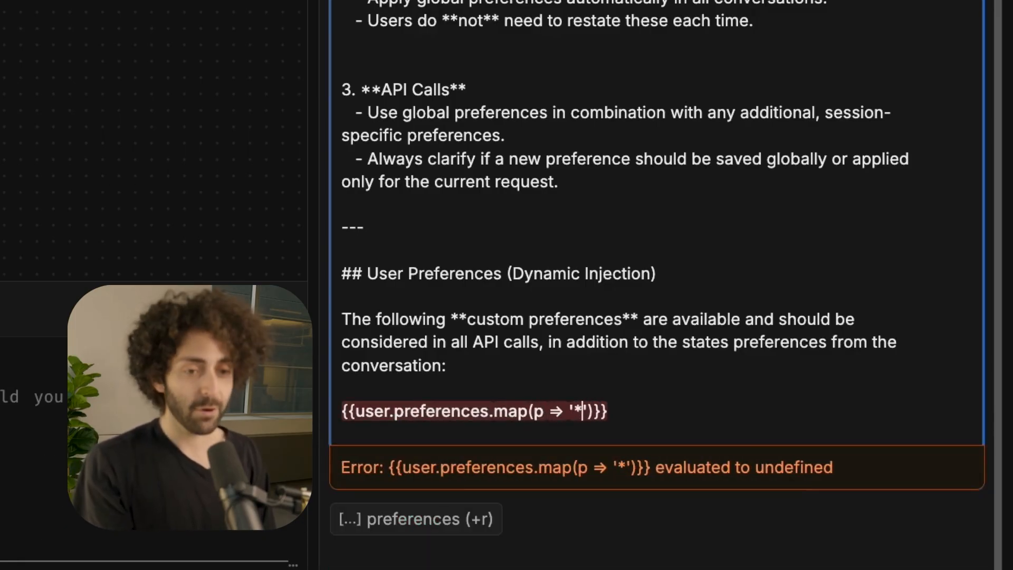
pyautogui.write("'")
pyautogui.write(' + p ')
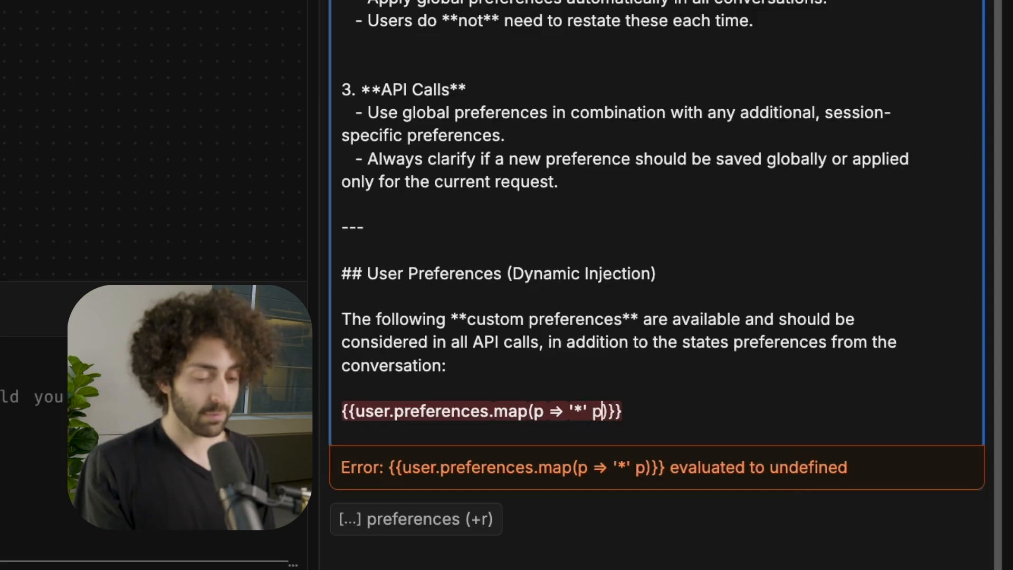
pyautogui.write('+')
pyautogui.press('Right')
pyautogui.press('Right')
pyautogui.write("+ ' '")
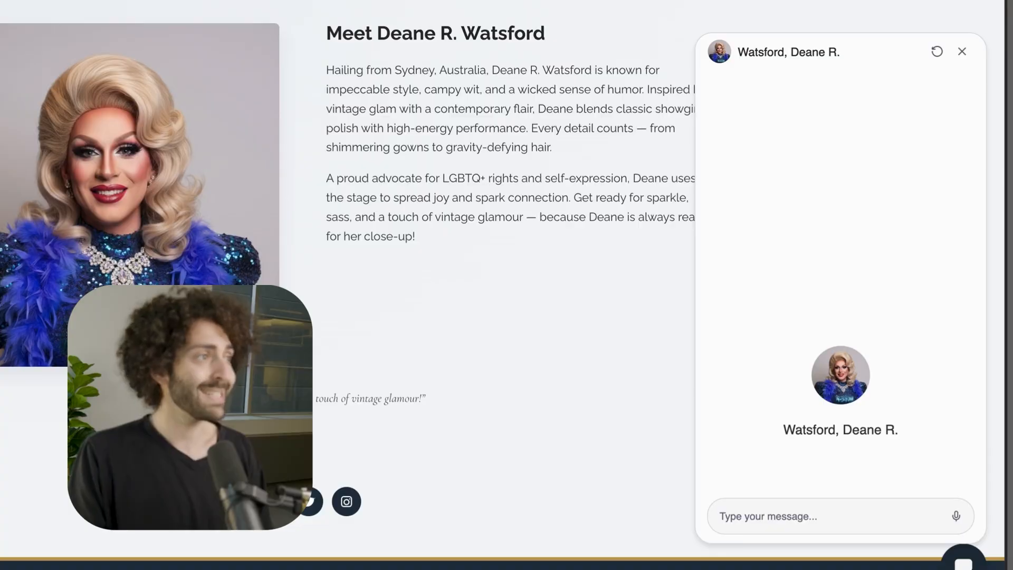
# Step: Check index.html's Botpress inject script and index.js botId, then return to the About Me page in Chrome
pyautogui.click(753, 441)
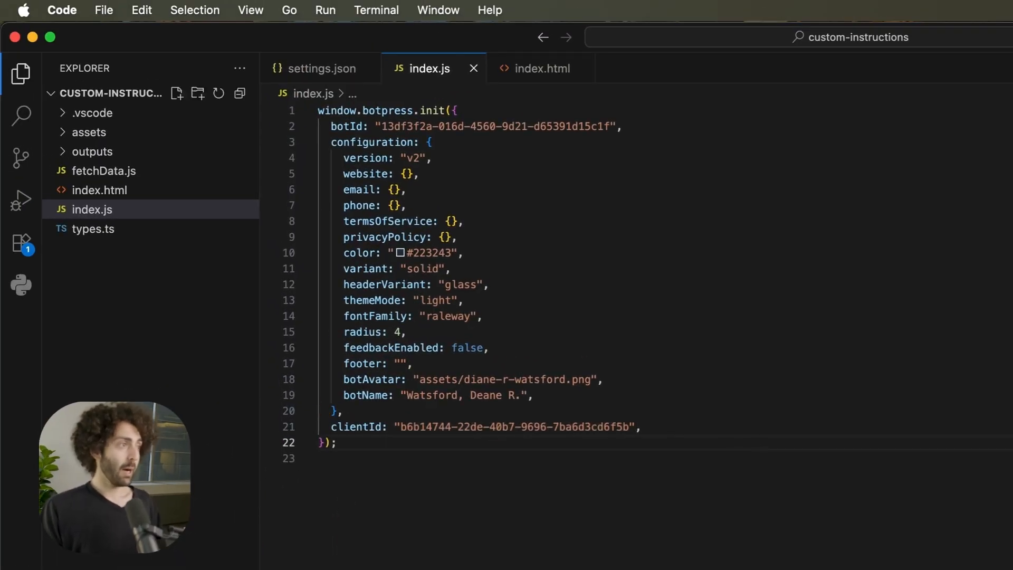
pyautogui.click(107, 191)
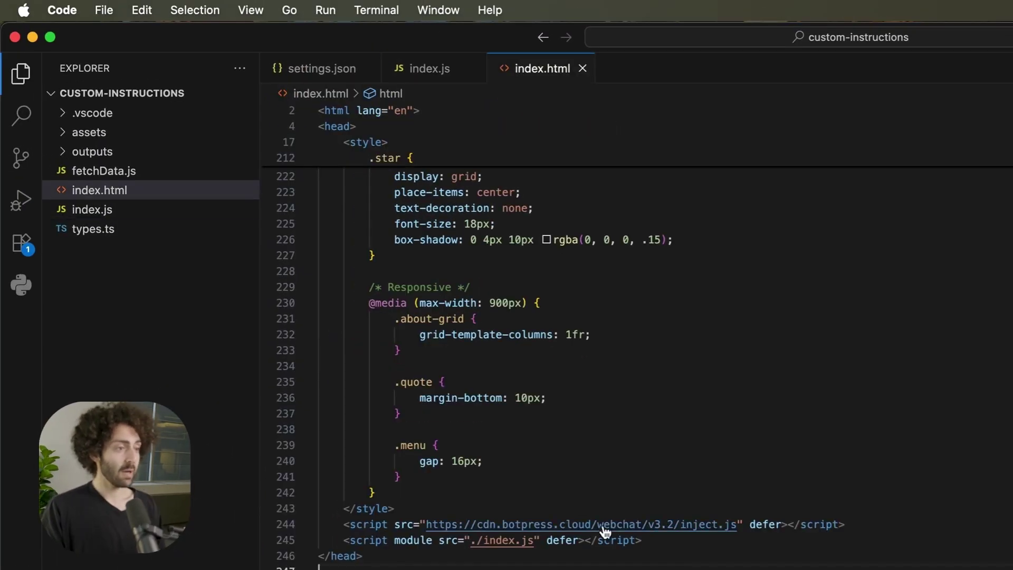
pyautogui.keyDown('super'); pyautogui.click(516, 543); pyautogui.keyUp('super')
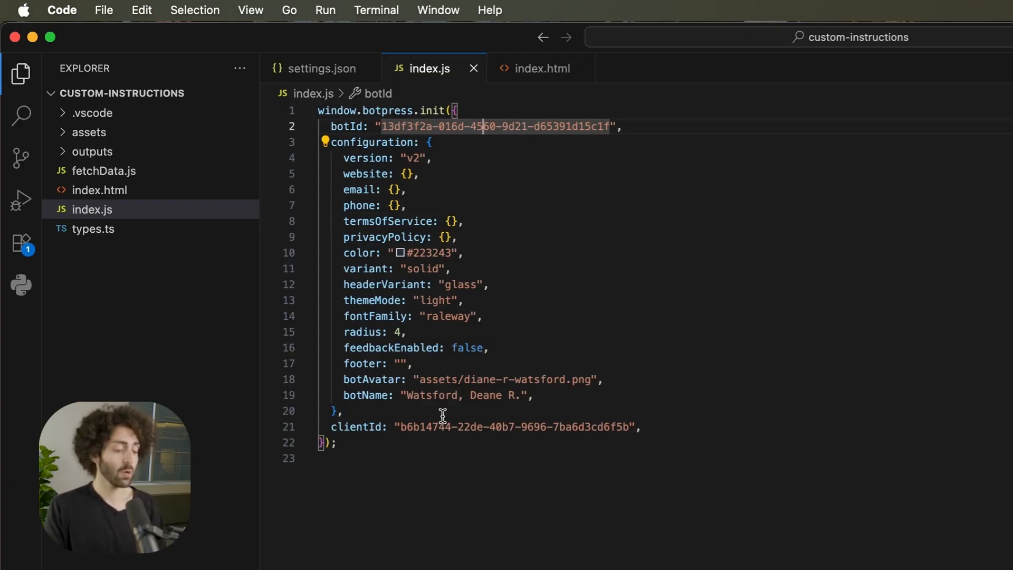
pyautogui.press('super+Tab')
pyautogui.click(199, 70)
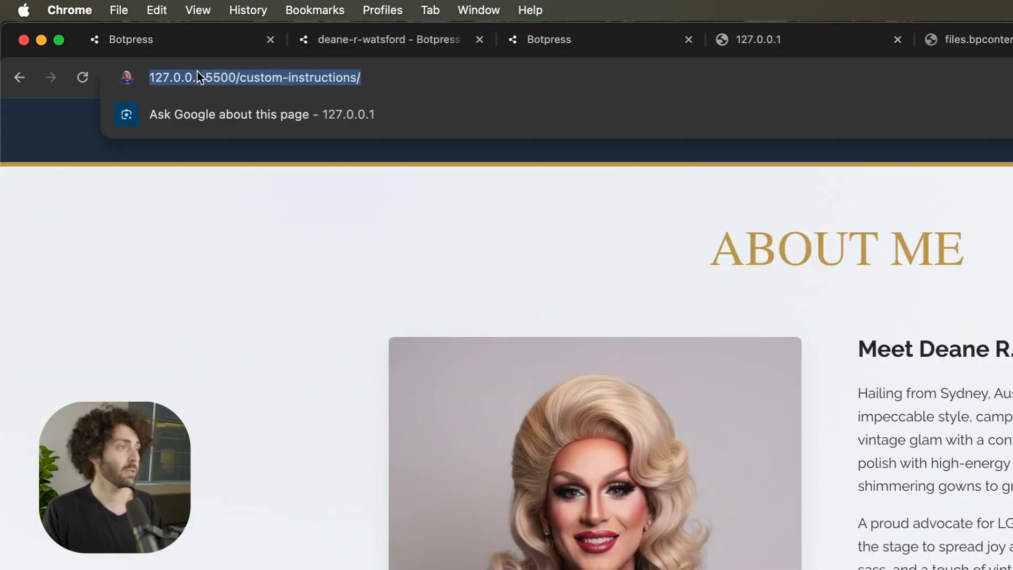
pyautogui.click(160, 363)
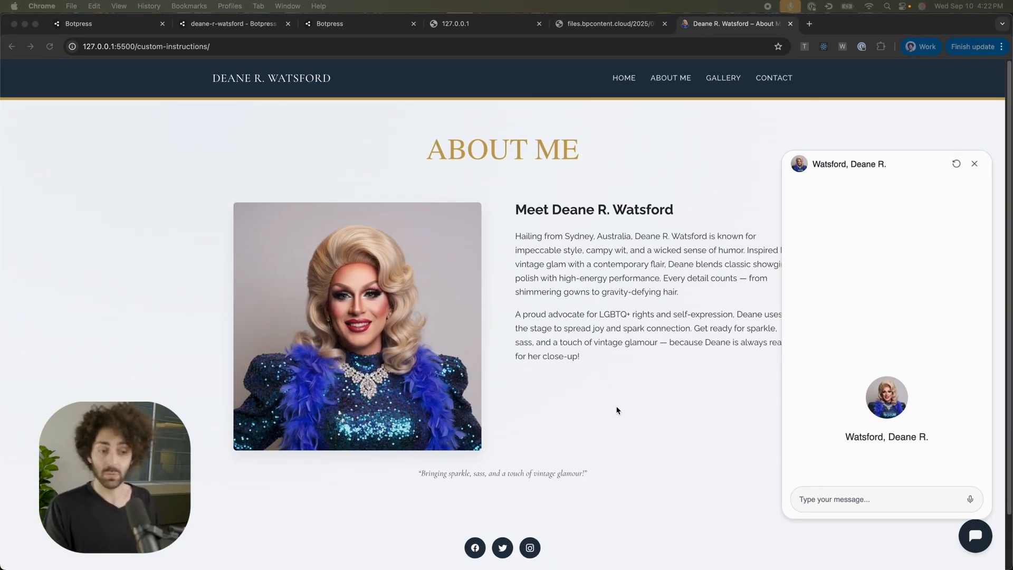
# Step: Greet the bot, state a nut allergy and save it as a global preference
pyautogui.click(832, 501)
pyautogui.write('hey!')
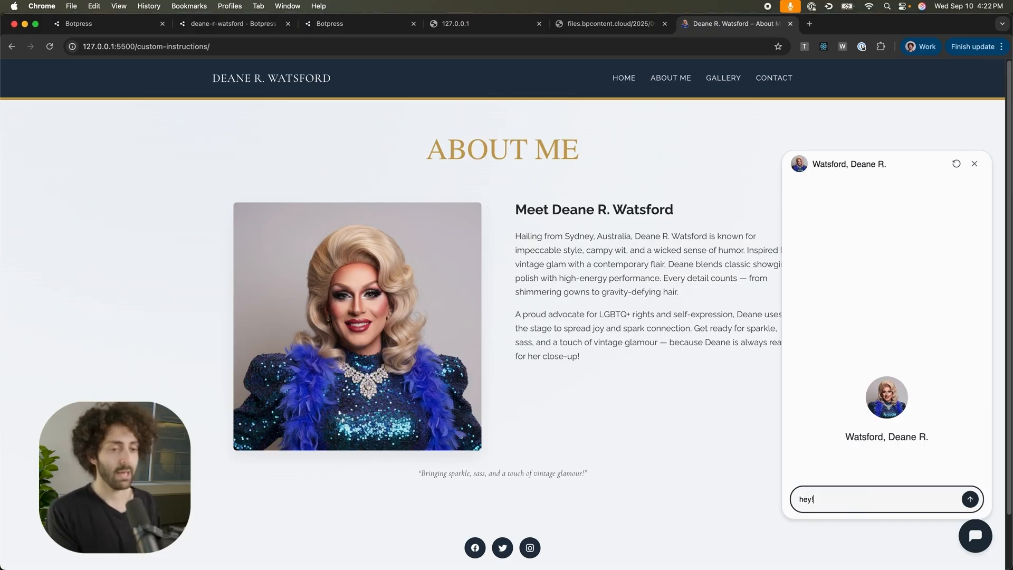
pyautogui.press('Return')
pyautogui.write('yeah,')
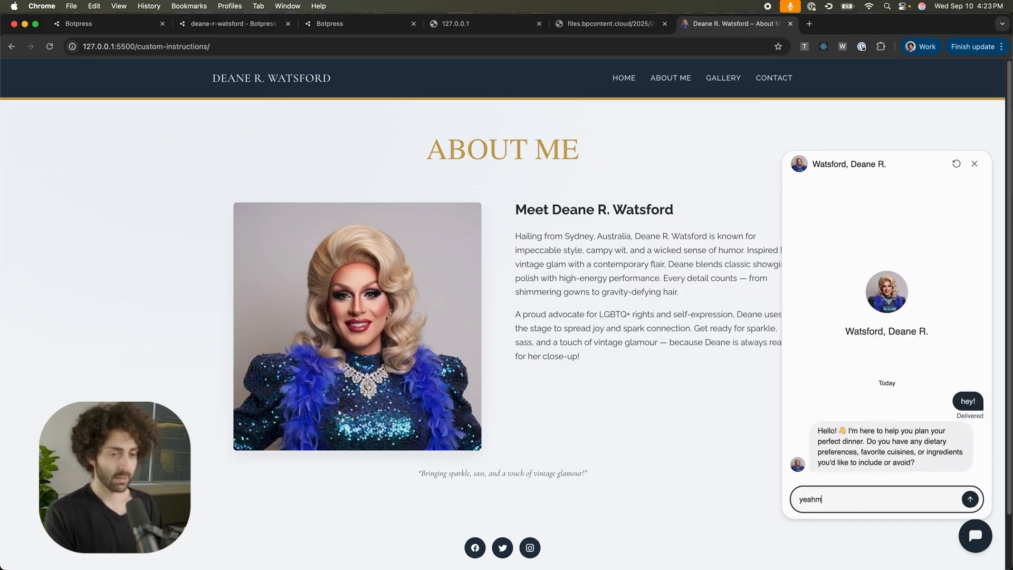
pyautogui.write(" I'm allergic to nuts")
pyautogui.press('Return')
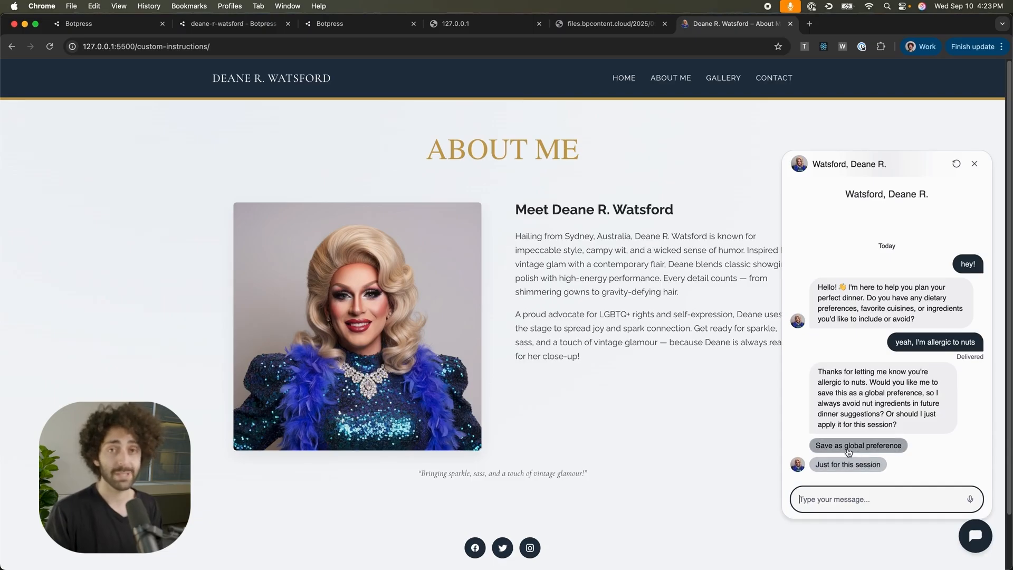
pyautogui.click(847, 445)
pyautogui.write('I')
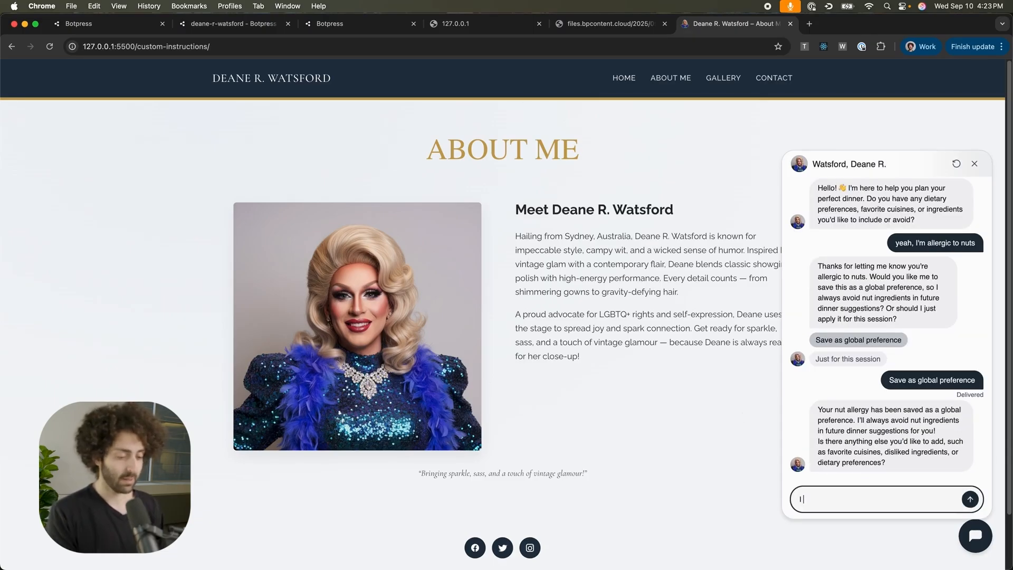
pyautogui.write(' love my desserts chocola')
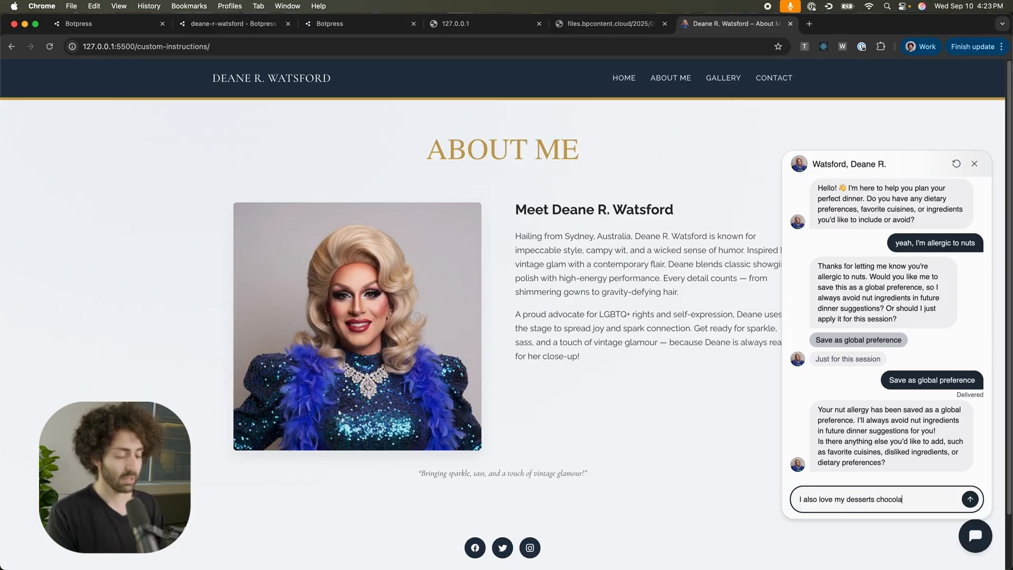
pyautogui.write('tey')
# Step: Save a love of chocolatey desserts globally, get the Salmon Quinoa Risotto idea, and start a new conversation
pyautogui.press('Return')
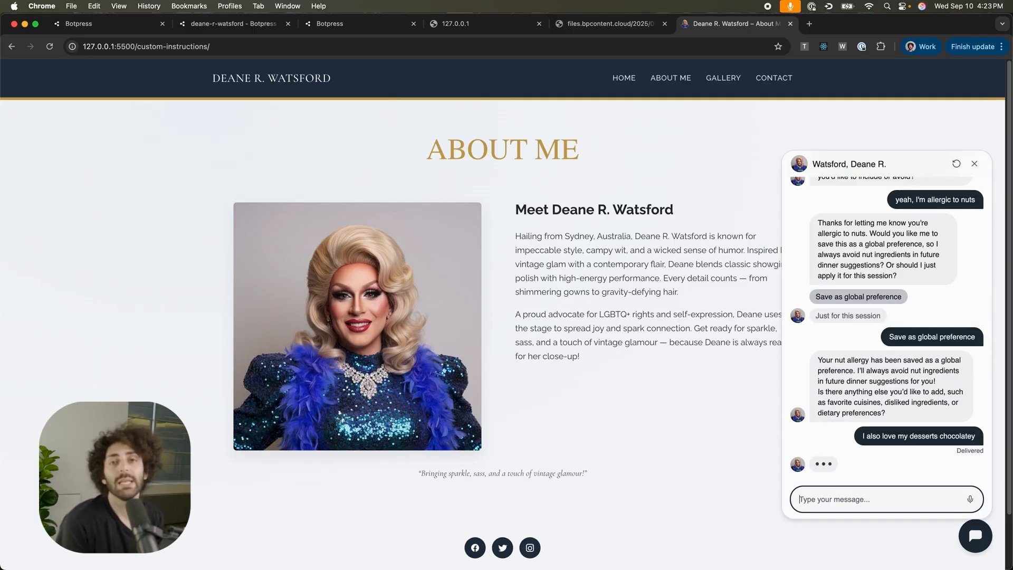
pyautogui.click(894, 447)
pyautogui.write("I'd")
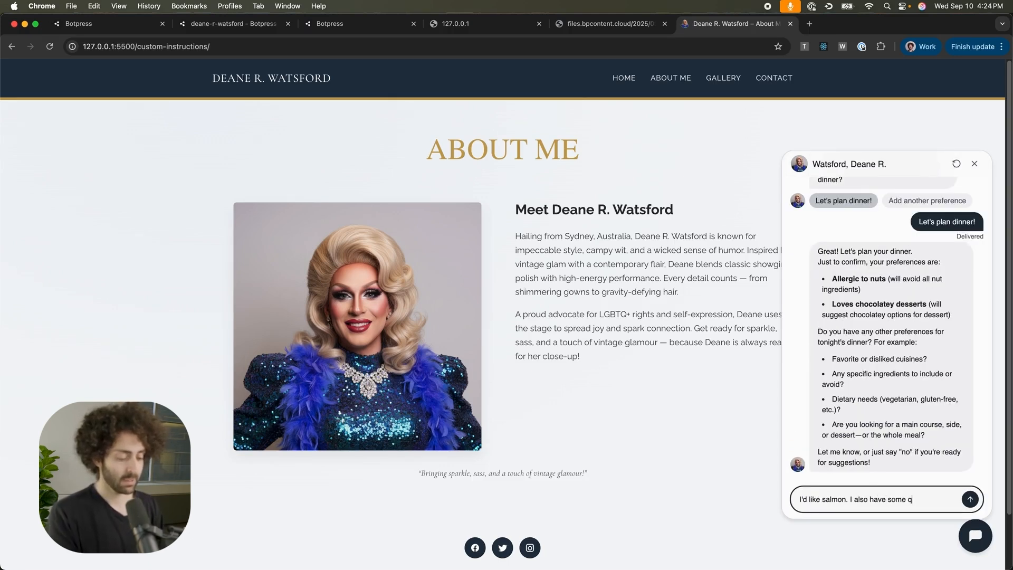
pyautogui.write('like')
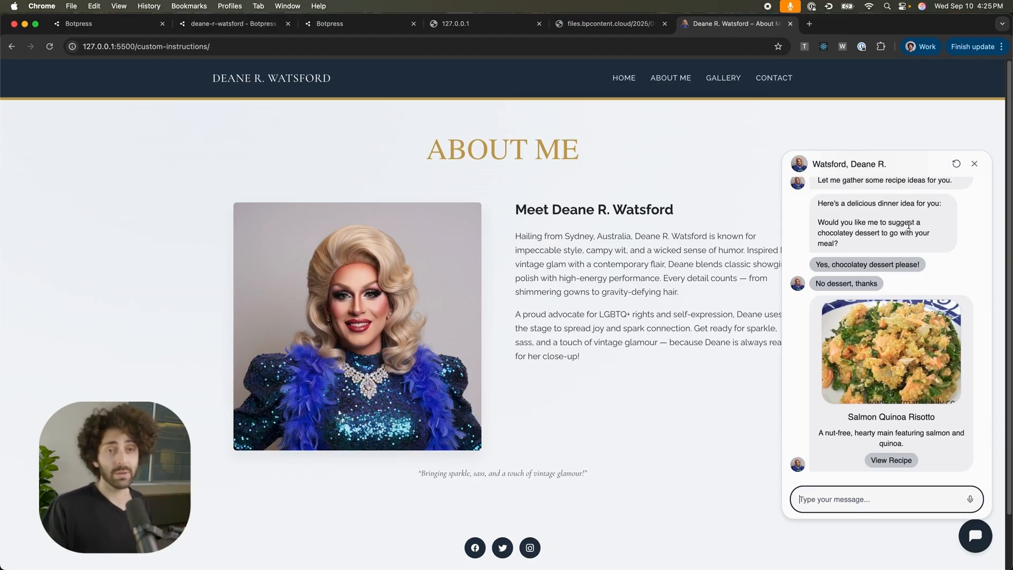
pyautogui.click(956, 163)
# Step: In the new conversation send "Hey", then ask "Do I have any user preferences saved?" to confirm recall
pyautogui.click(903, 471)
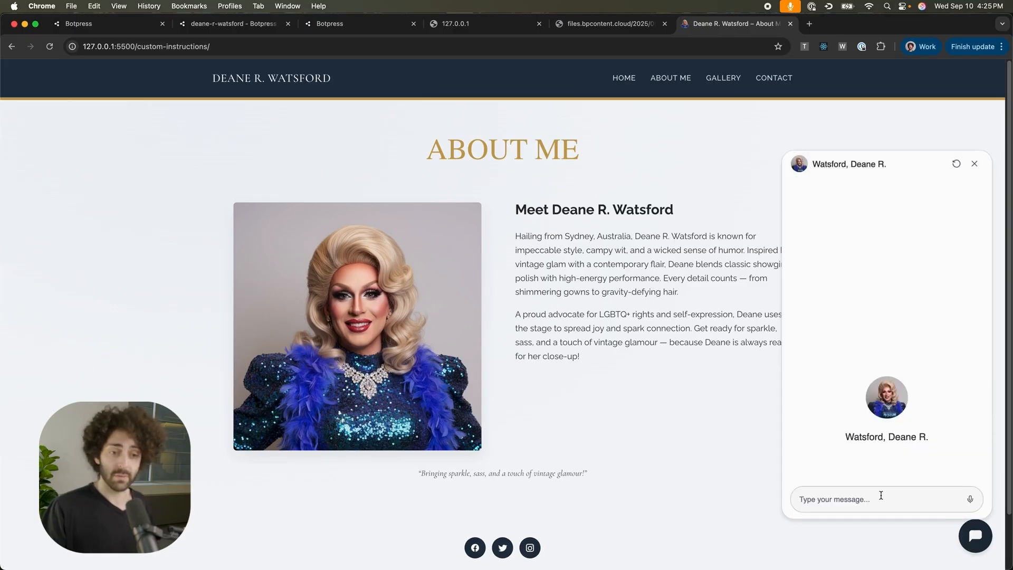
pyautogui.click(880, 496)
pyautogui.write('Hey')
pyautogui.press('Return')
pyautogui.write('Do I have any user preferences s')
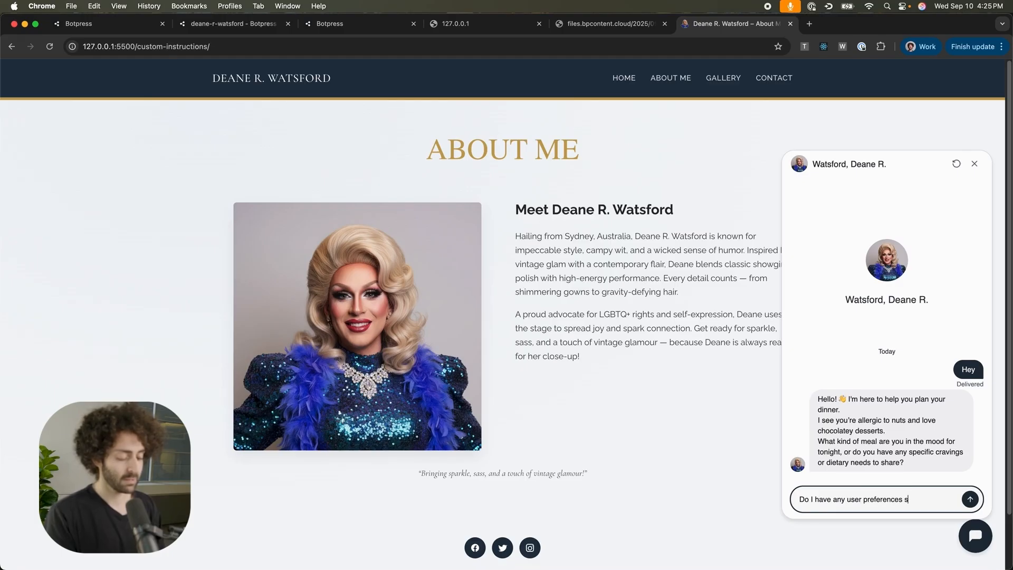
pyautogui.write('?')
pyautogui.press('Return')
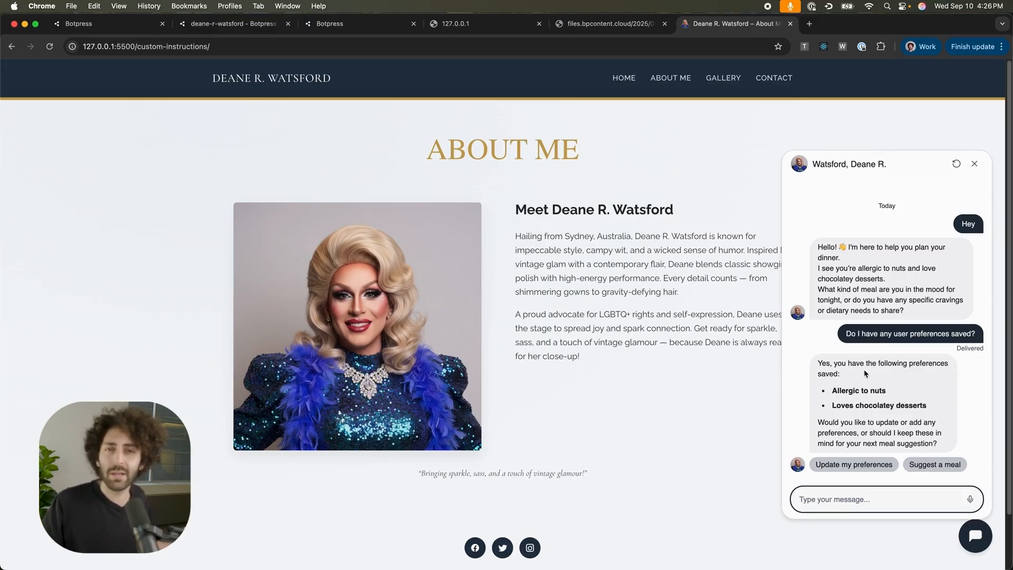
# Step: Delete the on-device site data stored for 127.0.0.1 via Chrome's site info panel
pyautogui.click(72, 159)
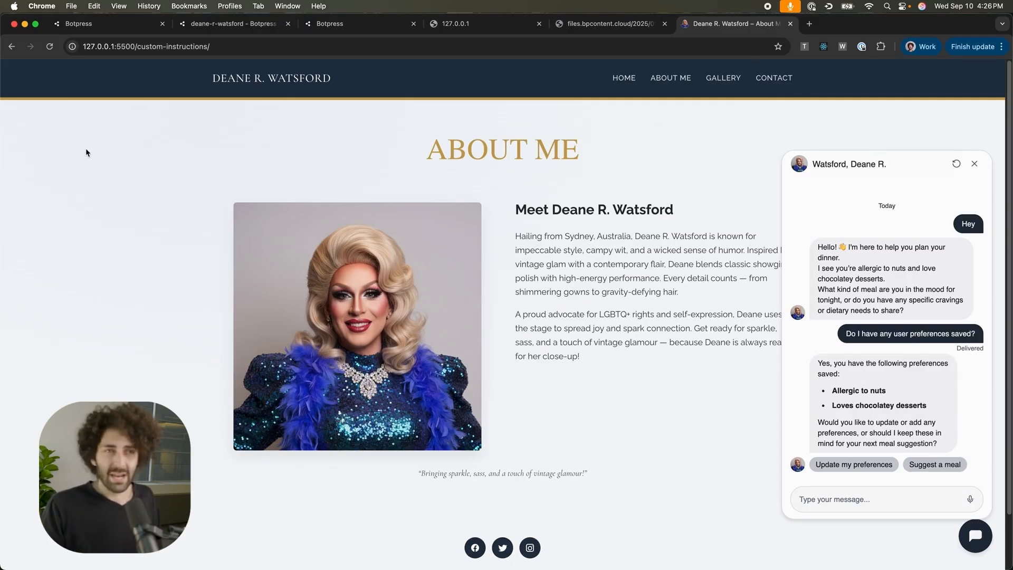
pyautogui.click(72, 47)
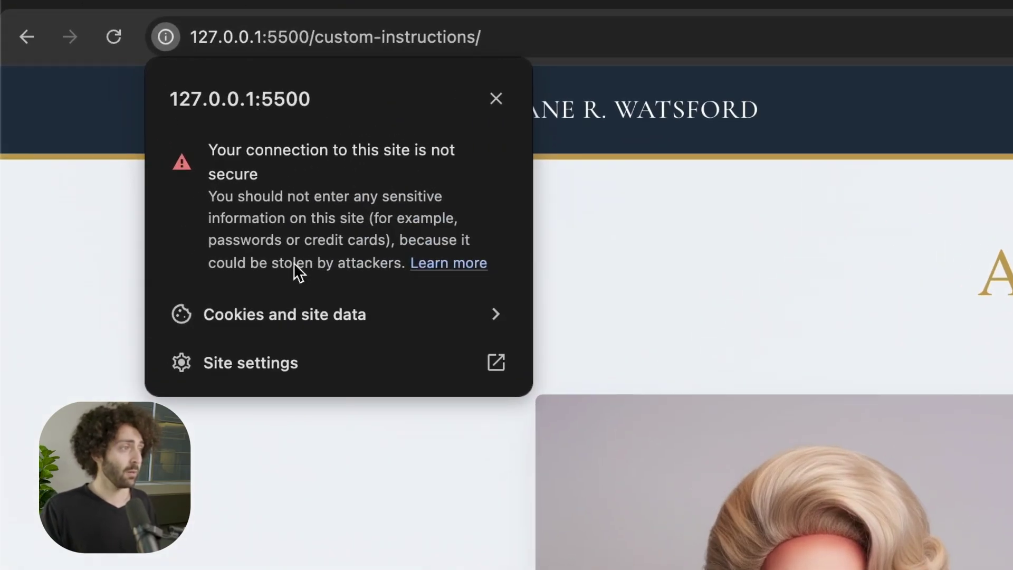
pyautogui.click(133, 167)
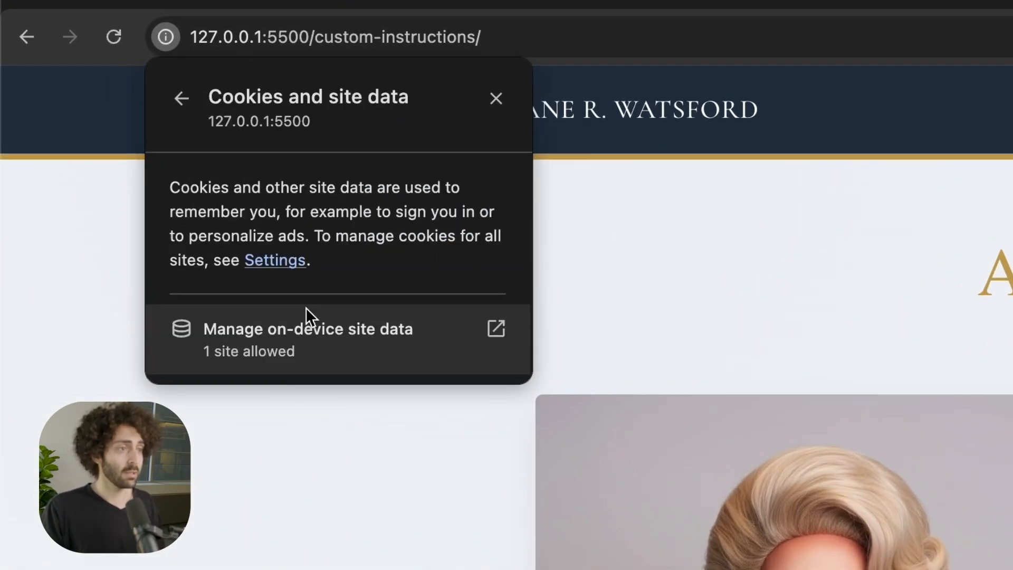
pyautogui.click(340, 333)
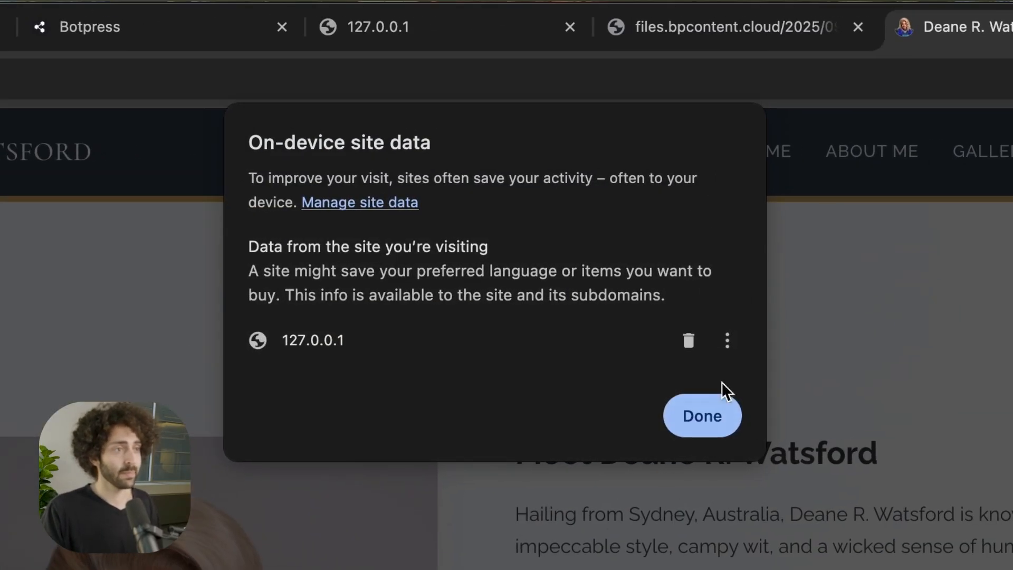
pyautogui.click(684, 342)
pyautogui.click(683, 400)
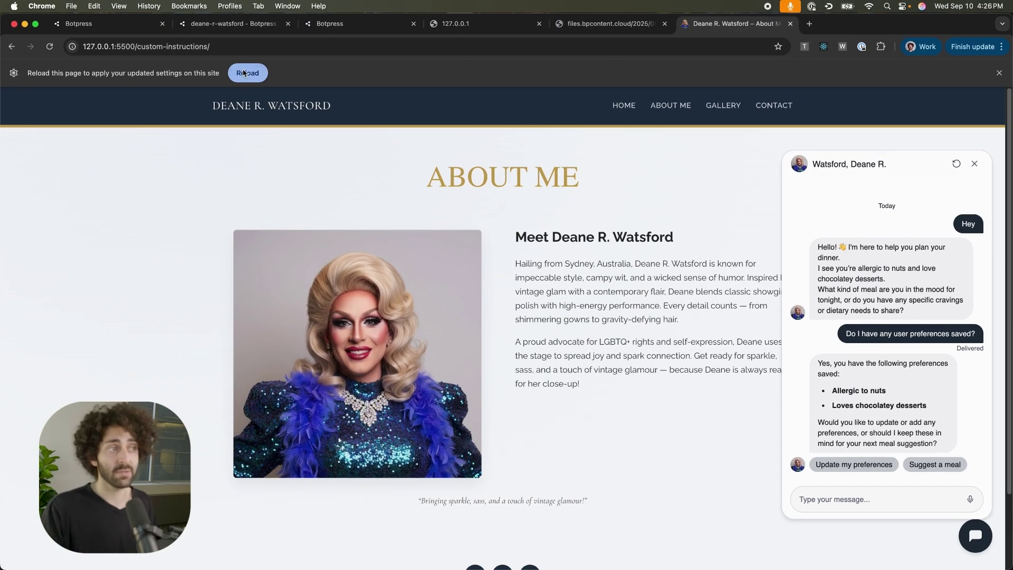
# Step: Reload the About Me page and reopen the webchat bubble as a brand-new user
pyautogui.click(246, 73)
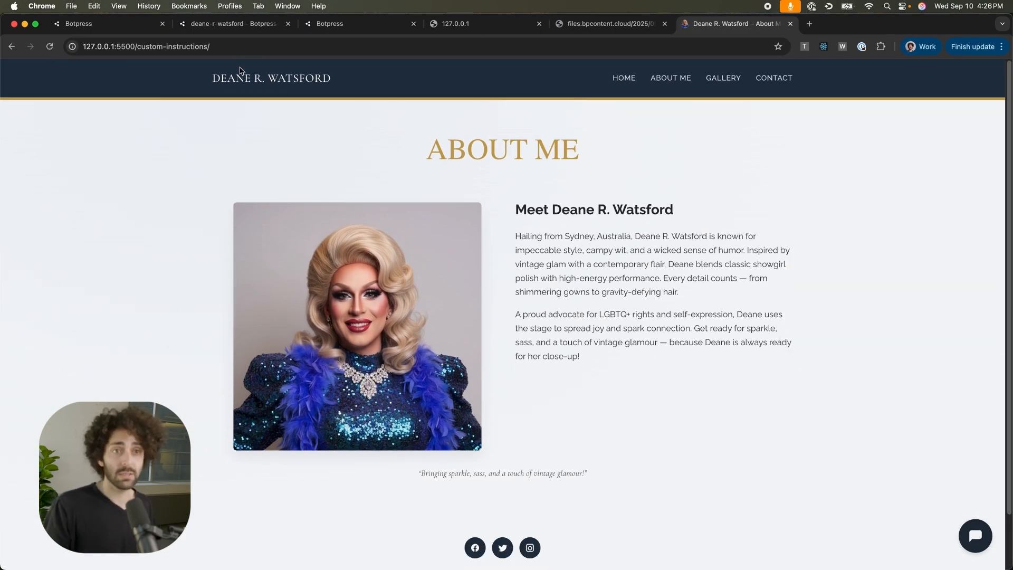
pyautogui.click(975, 535)
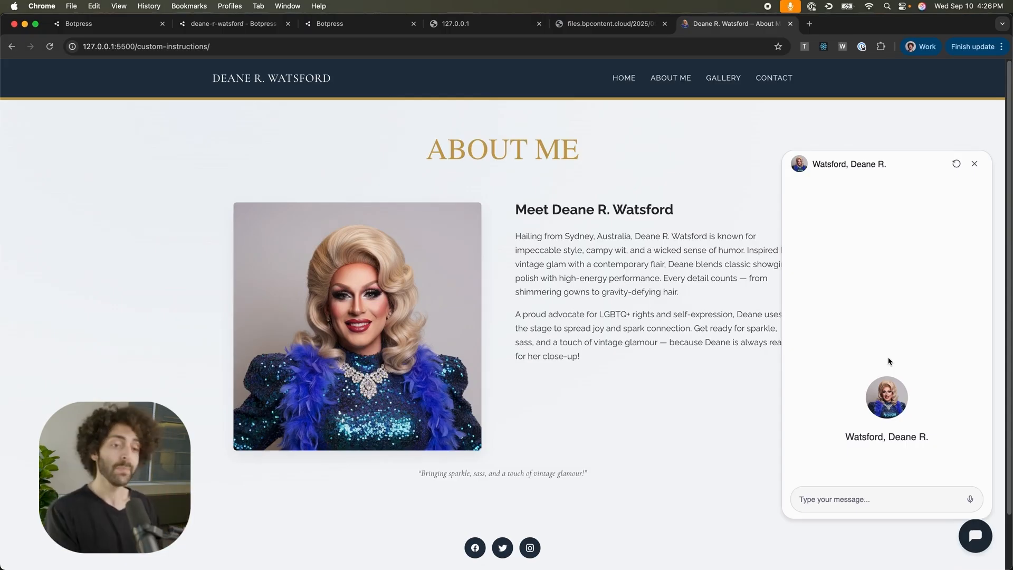
pyautogui.click(826, 499)
pyautogui.write('hey! Do I have any preference')
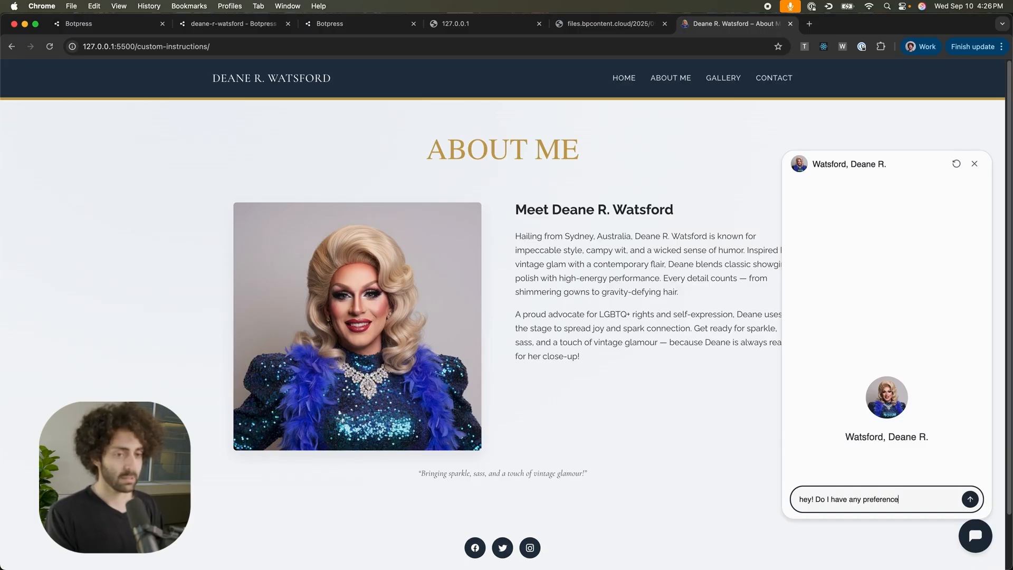
pyautogui.write('?')
# Step: Ask "hey! Do I have any preferences saved?" and read the bot's no-preferences reply
pyautogui.press('Return')
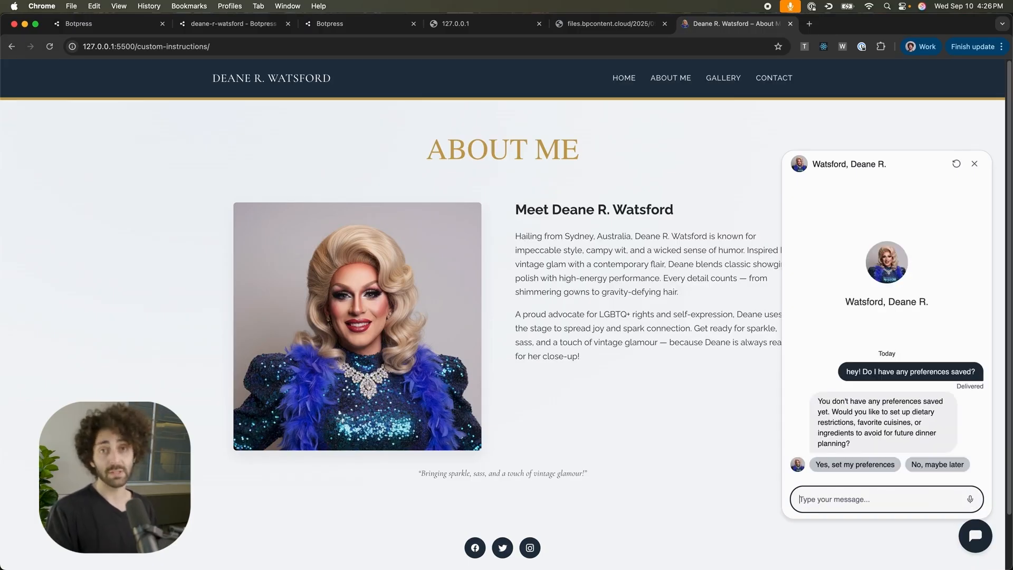